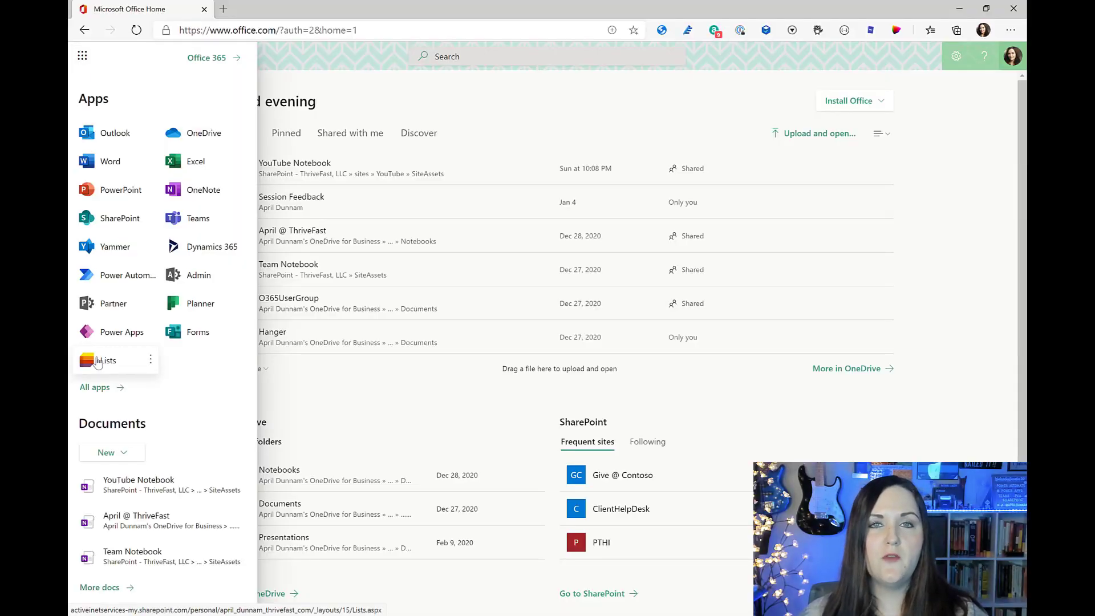
Switch to Microsoft Lists, dismiss the list creation dialog and open the Asset manager list
{"action": "left_click", "coordinate": [98, 362]}
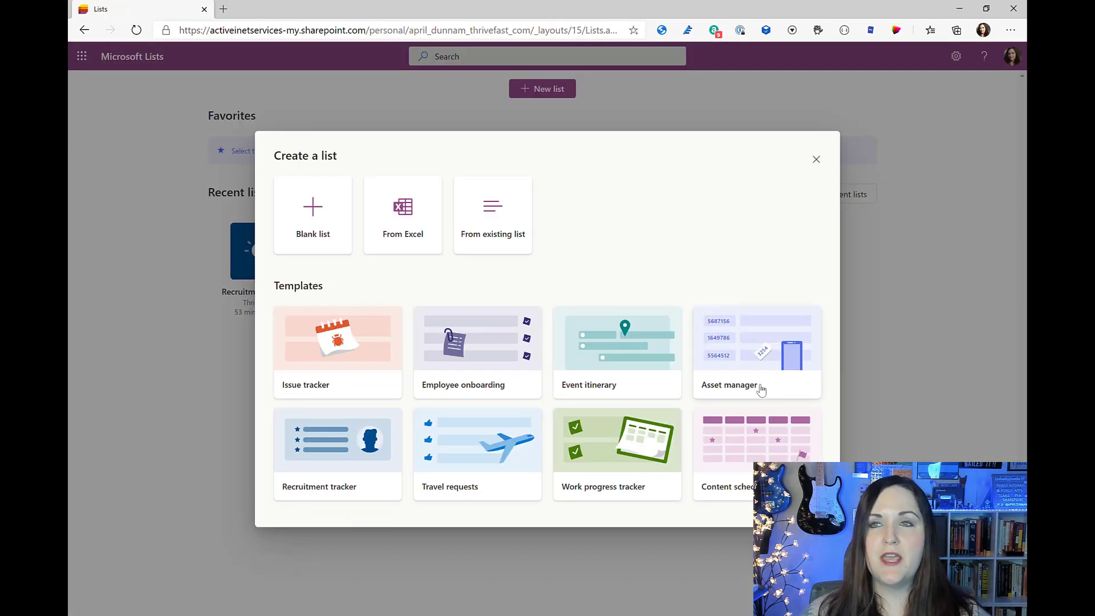
{"action": "left_click", "coordinate": [817, 160]}
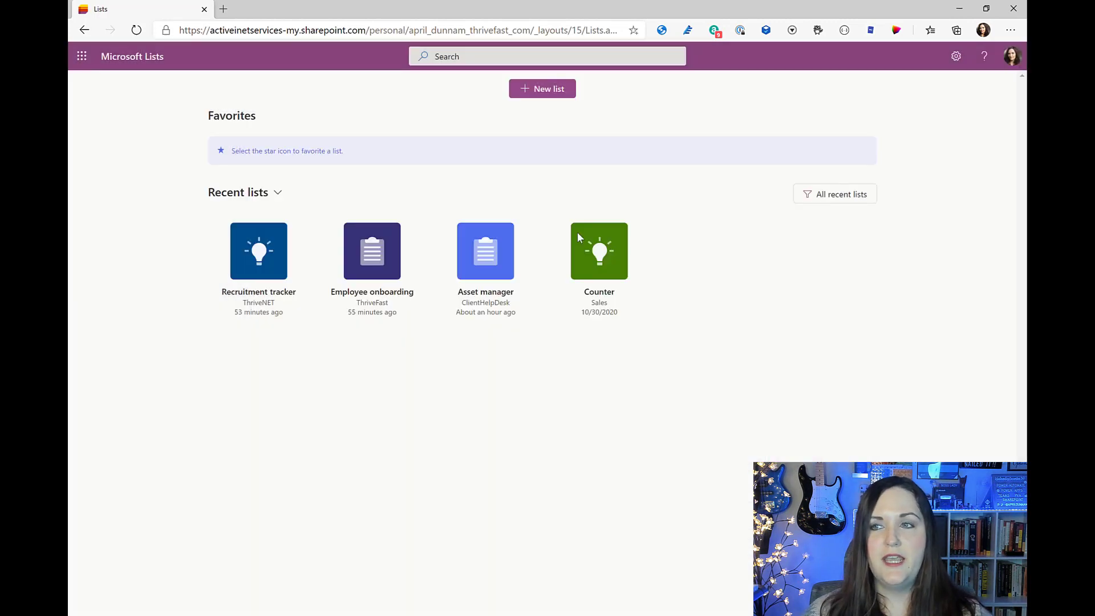
{"action": "left_click", "coordinate": [478, 264]}
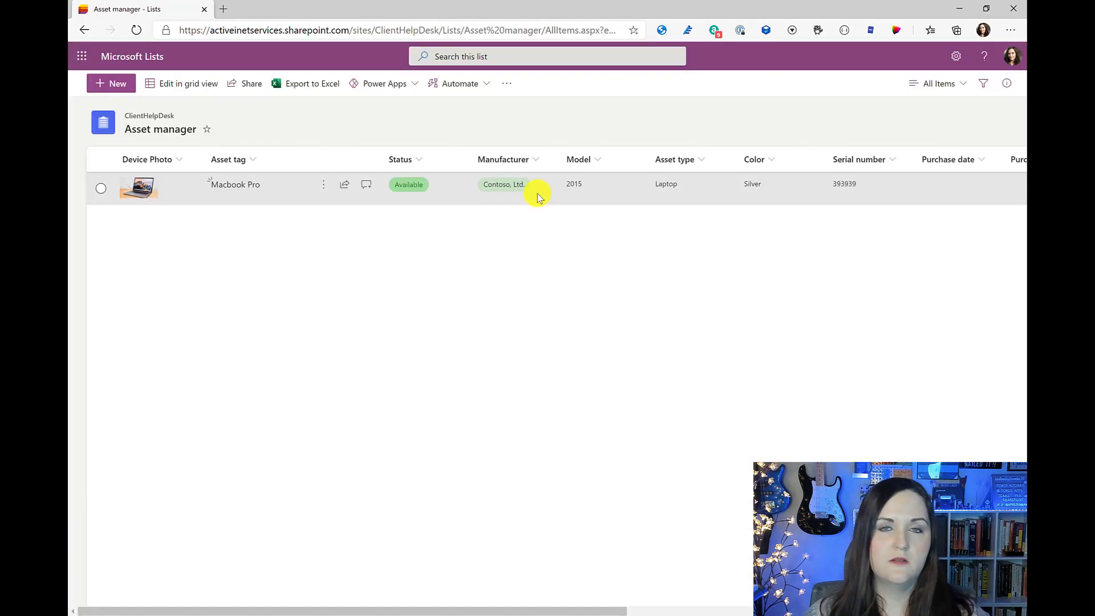
Open a new item form in the Asset manager list and review its header, sections and footer
{"action": "left_click", "coordinate": [117, 85]}
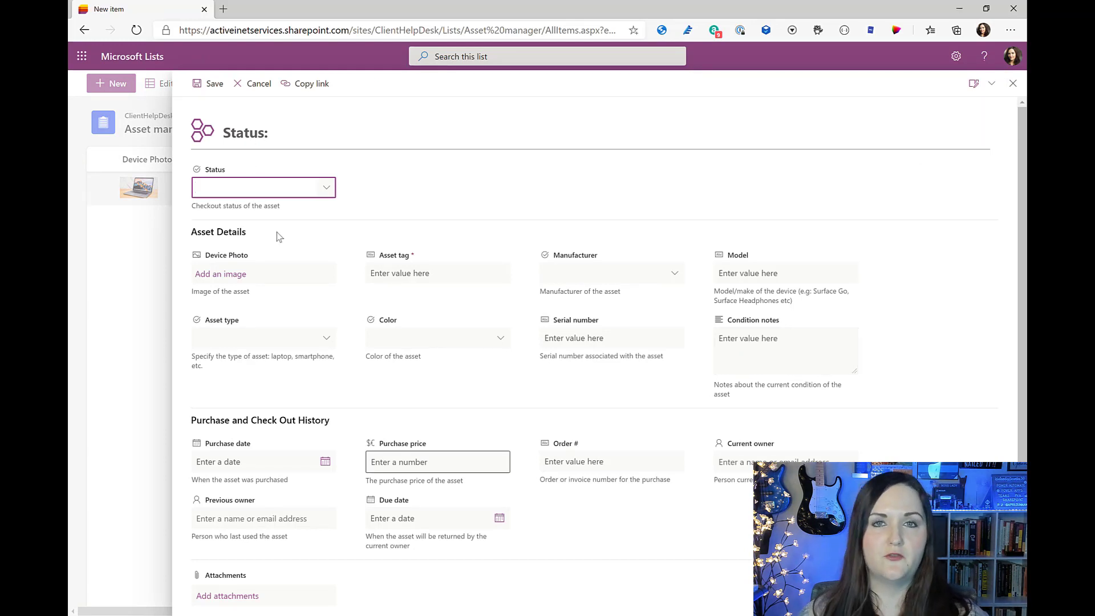
{"action": "scroll", "coordinate": [302, 574], "scroll_direction": "down", "scroll_amount": 2}
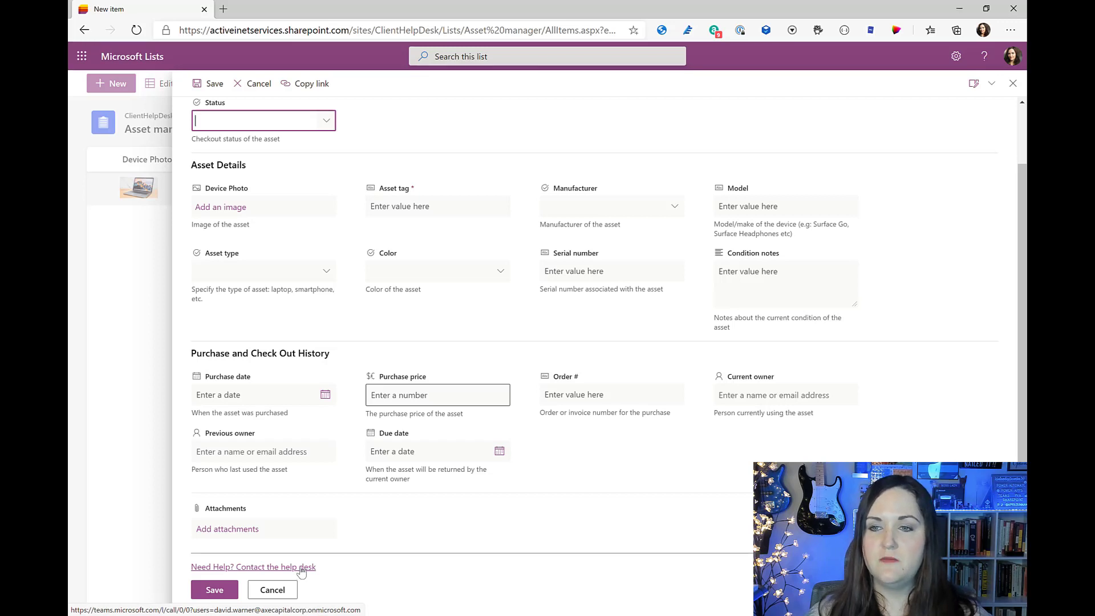
{"action": "scroll", "coordinate": [557, 478], "scroll_direction": "up", "scroll_amount": 2}
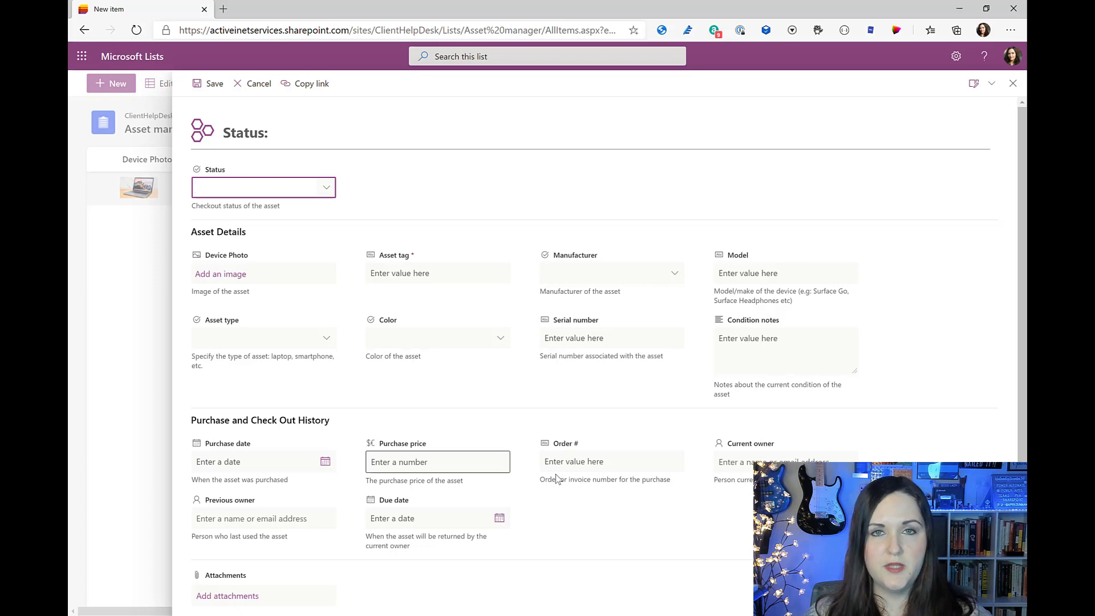
Open the form's layout configuration and review which parts of the form the formatting can be applied to
{"action": "left_click", "coordinate": [991, 86]}
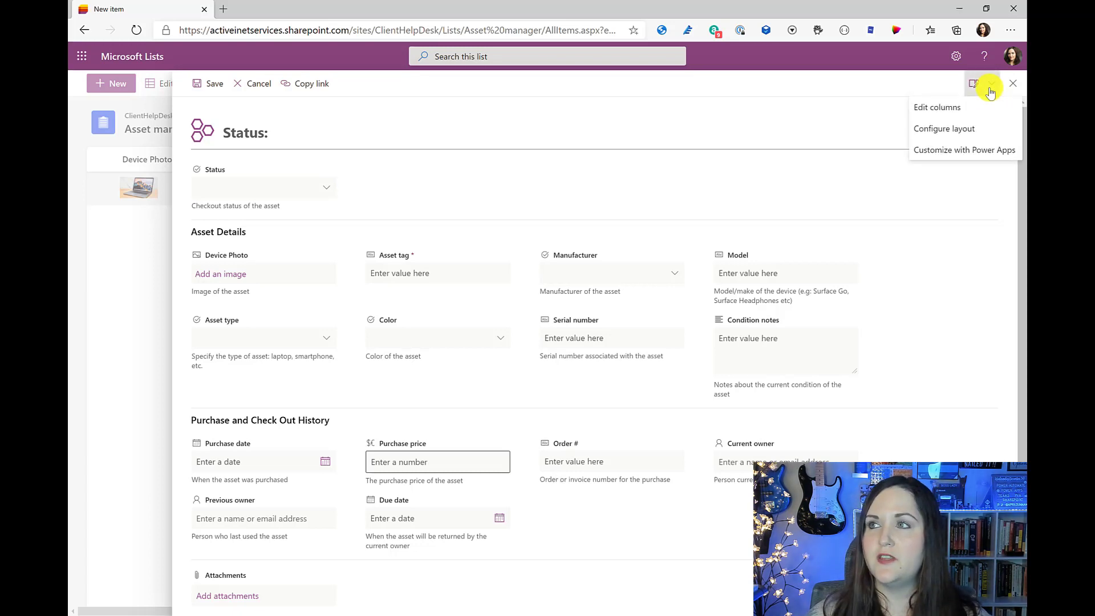
{"action": "left_click", "coordinate": [986, 130]}
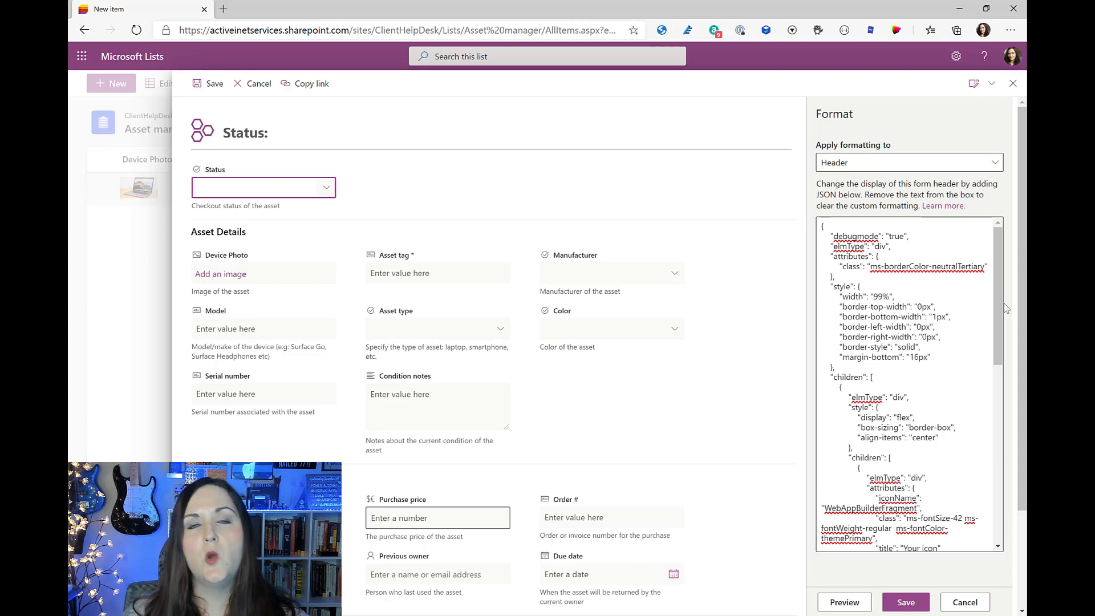
{"action": "left_click", "coordinate": [991, 166]}
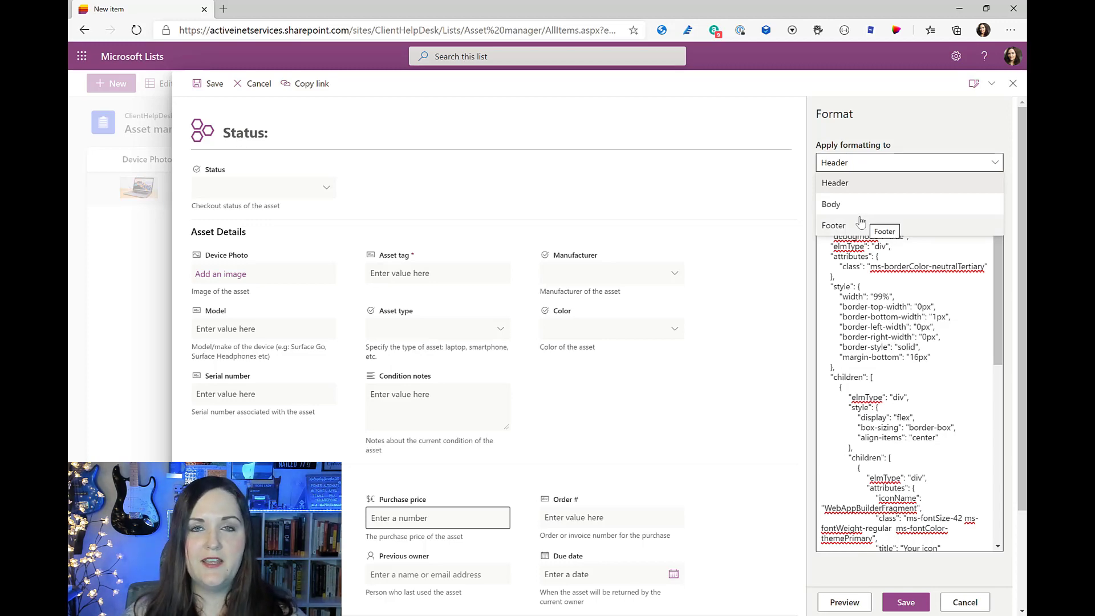
{"action": "scroll", "coordinate": [220, 567], "scroll_direction": "down", "scroll_amount": 2}
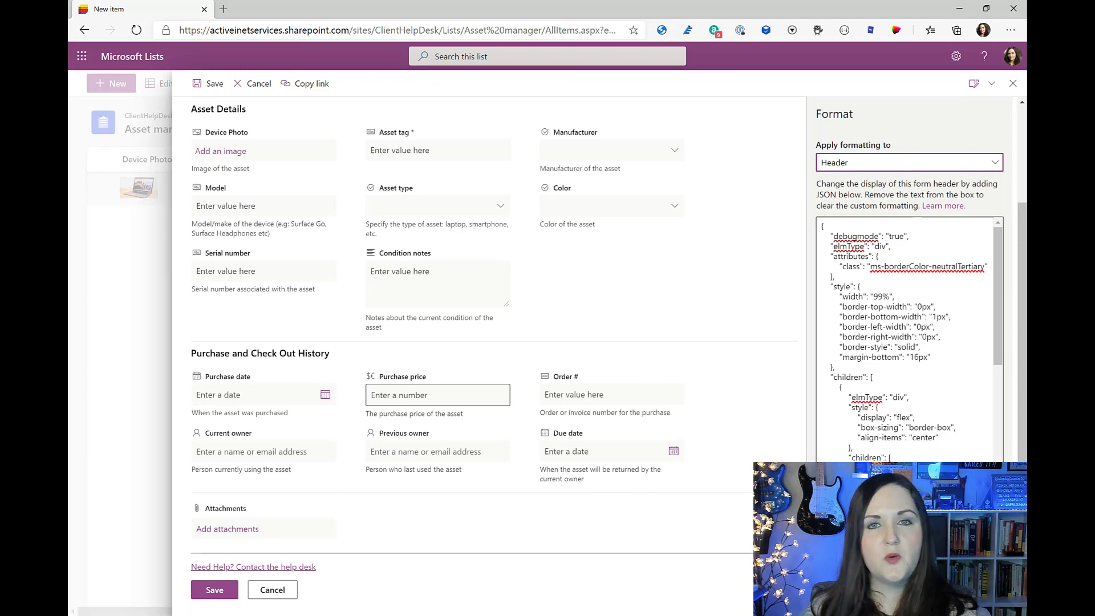
{"action": "scroll", "coordinate": [491, 368], "scroll_direction": "up", "scroll_amount": 2}
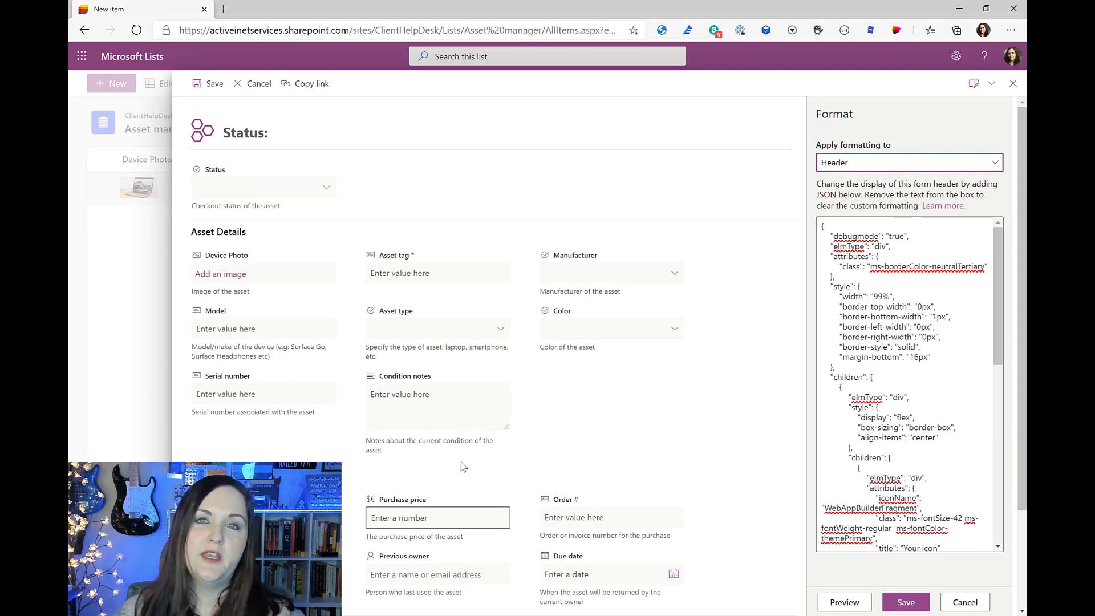
Copy the form's header formatting JSON into the empty Untitled-1 file in Visual Studio Code
{"action": "left_click", "coordinate": [910, 537]}
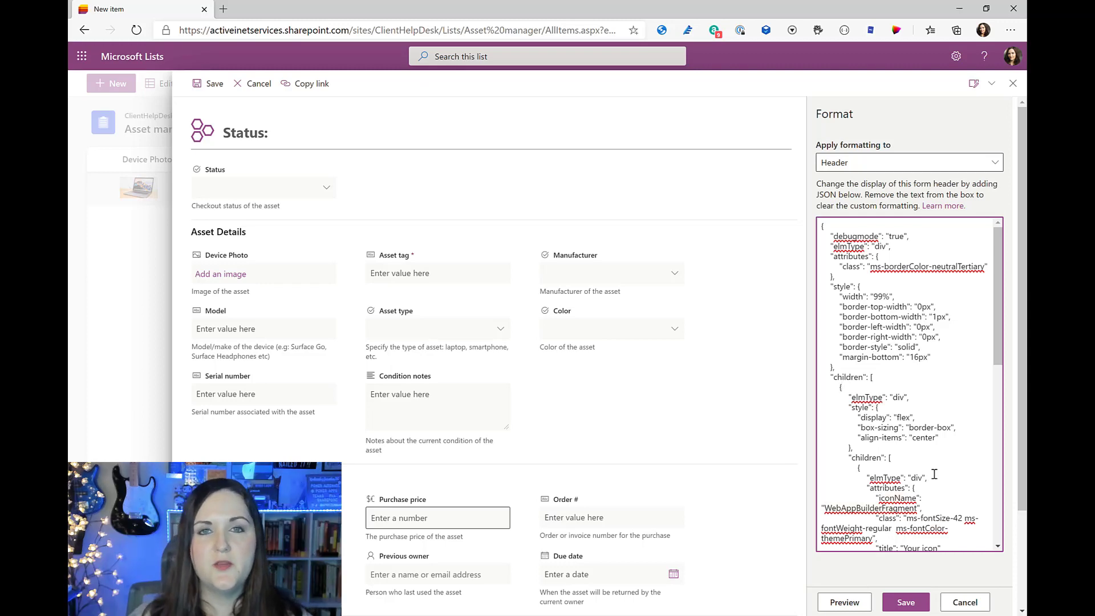
{"action": "left_click", "coordinate": [944, 407]}
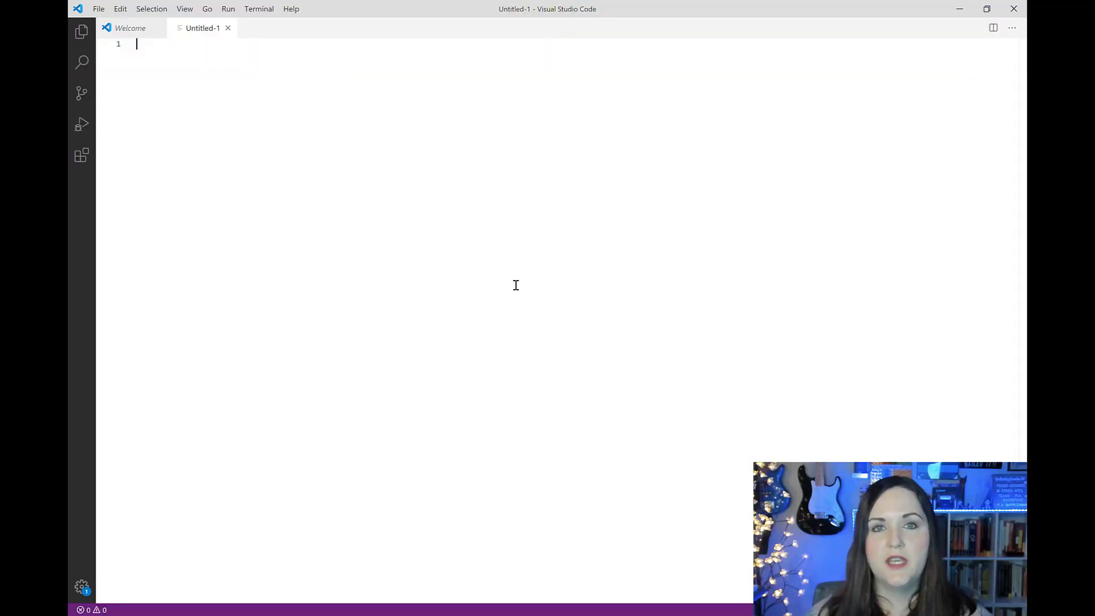
{"action": "key", "text": "ctrl+v"}
Examine the header JSON's styling, its icon attributes and the operands that join "Status: " with the [$Status] column value
{"action": "scroll", "coordinate": [520, 325], "scroll_direction": "up", "scroll_amount": 6}
{"action": "scroll", "coordinate": [521, 325], "scroll_direction": "down", "scroll_amount": 5}
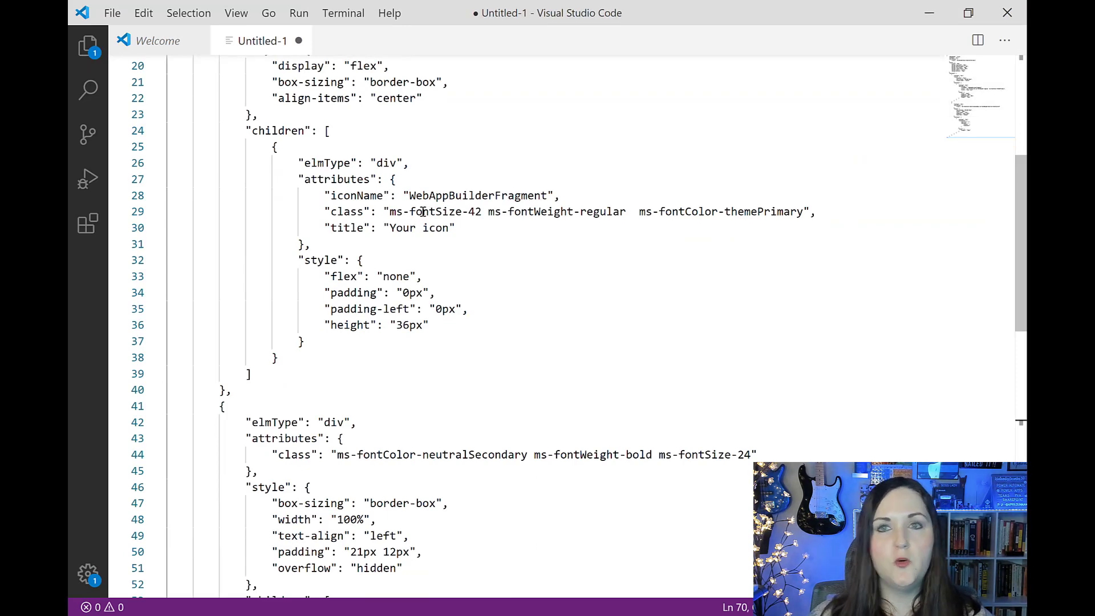
{"action": "scroll", "coordinate": [422, 211], "scroll_direction": "down", "scroll_amount": 3}
{"action": "scroll", "coordinate": [428, 286], "scroll_direction": "down", "scroll_amount": 4}
{"action": "left_click", "coordinate": [412, 357]}
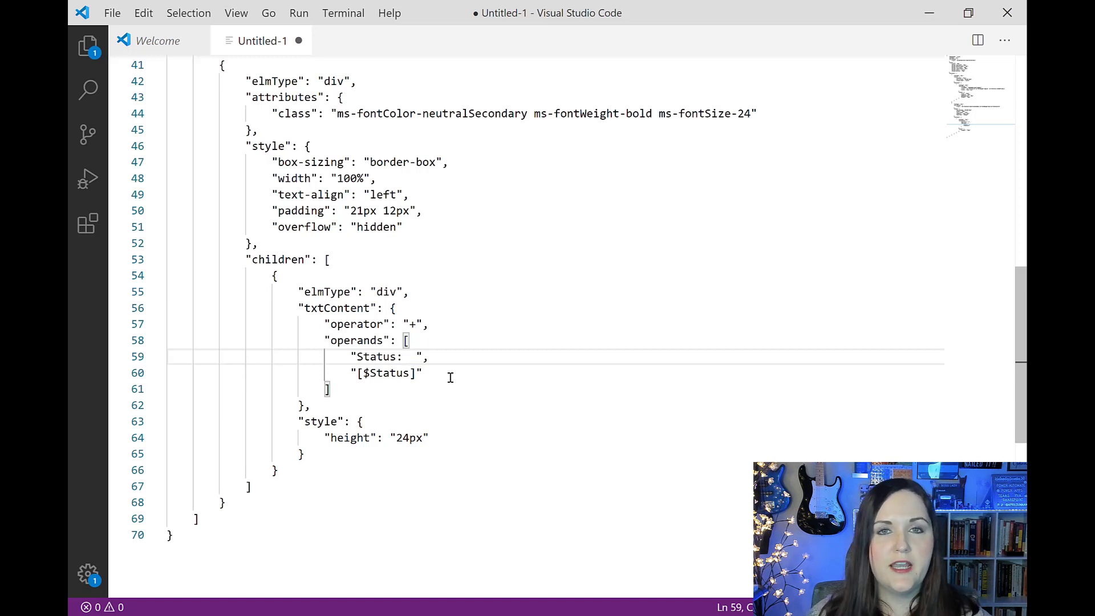
{"action": "left_click_drag", "start_coordinate": [427, 375], "coordinate": [326, 372]}
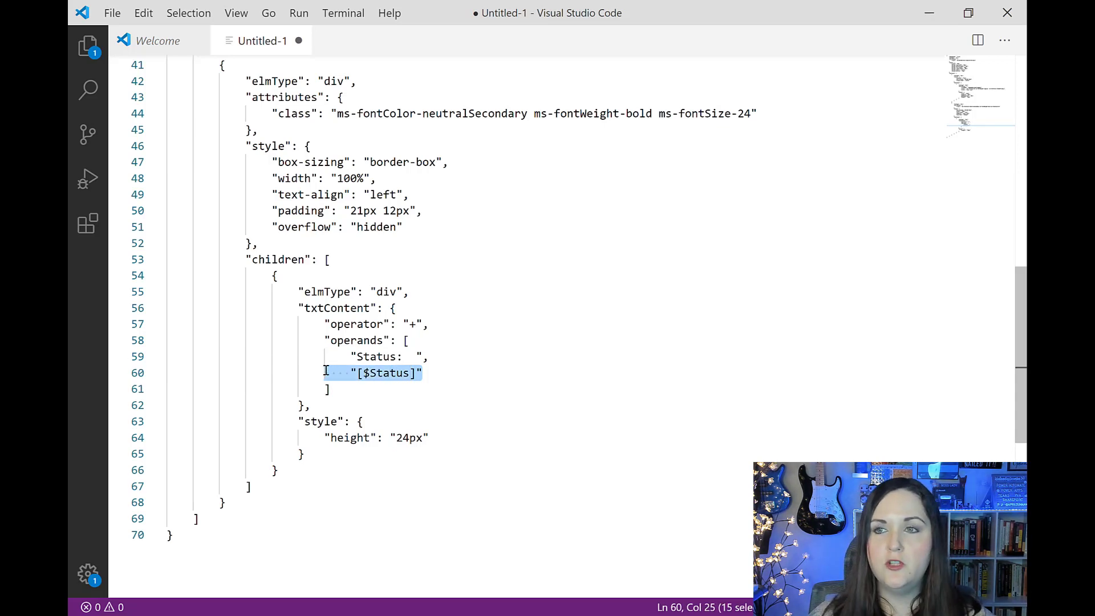
{"action": "scroll", "coordinate": [350, 395], "scroll_direction": "up", "scroll_amount": 10}
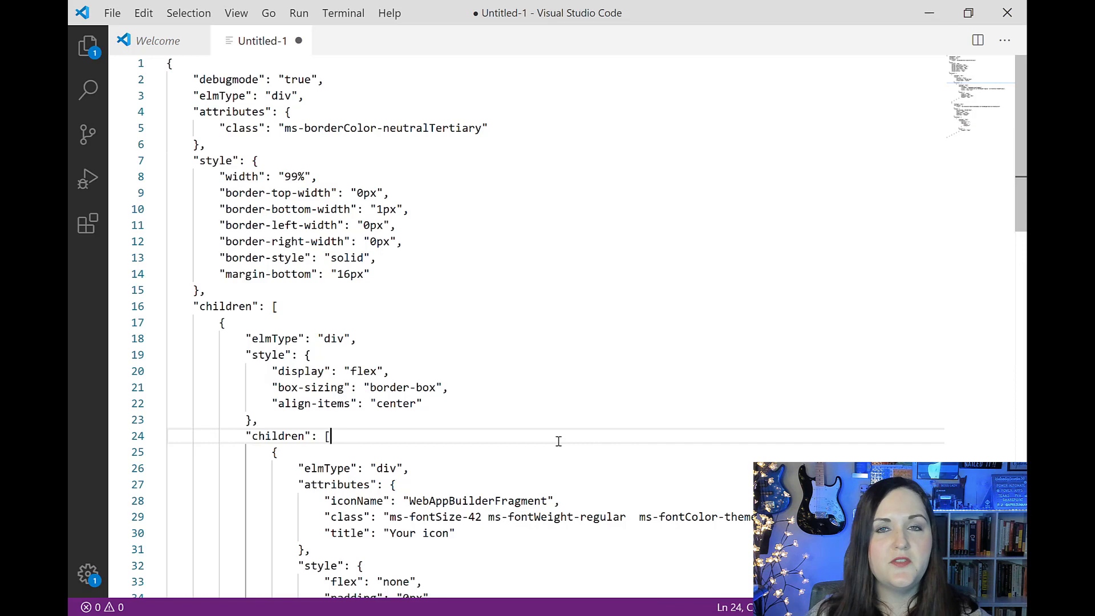
{"action": "left_click", "coordinate": [558, 440]}
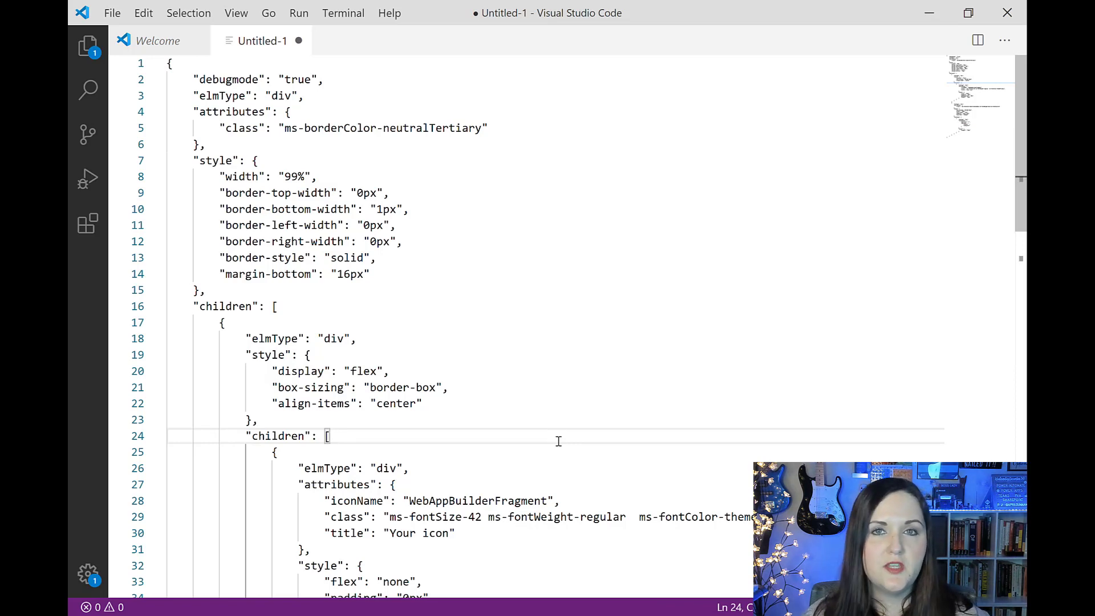
Copy the entire header JSON from the code editor, replace the form's Header formatting in Microsoft Lists with it and save
{"action": "key", "text": "ctrl+a"}
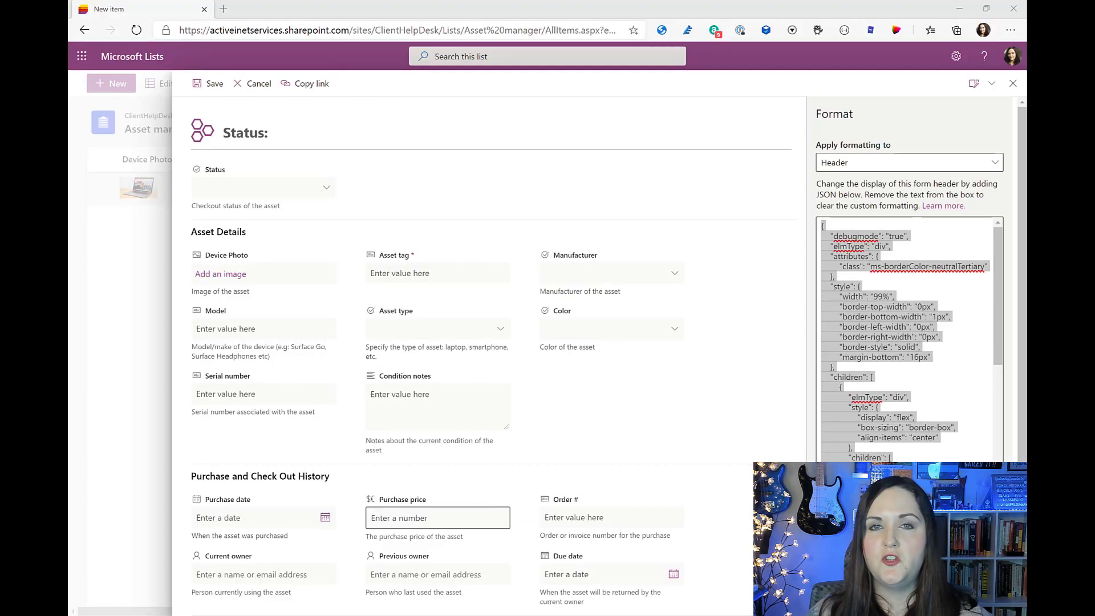
{"action": "key", "text": "alt+Tab"}
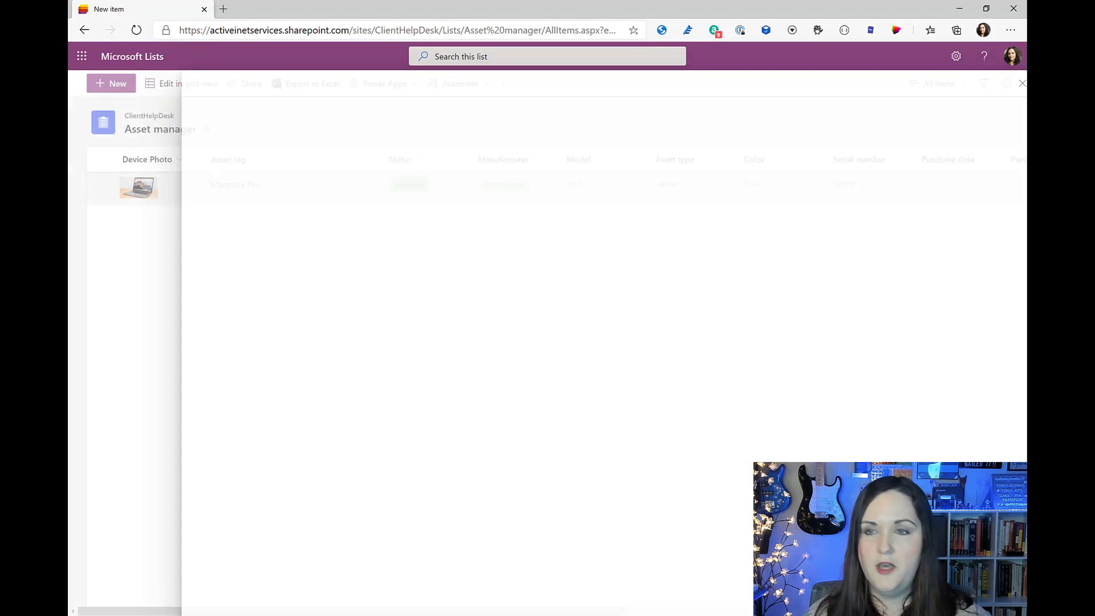
{"action": "left_click", "coordinate": [981, 87]}
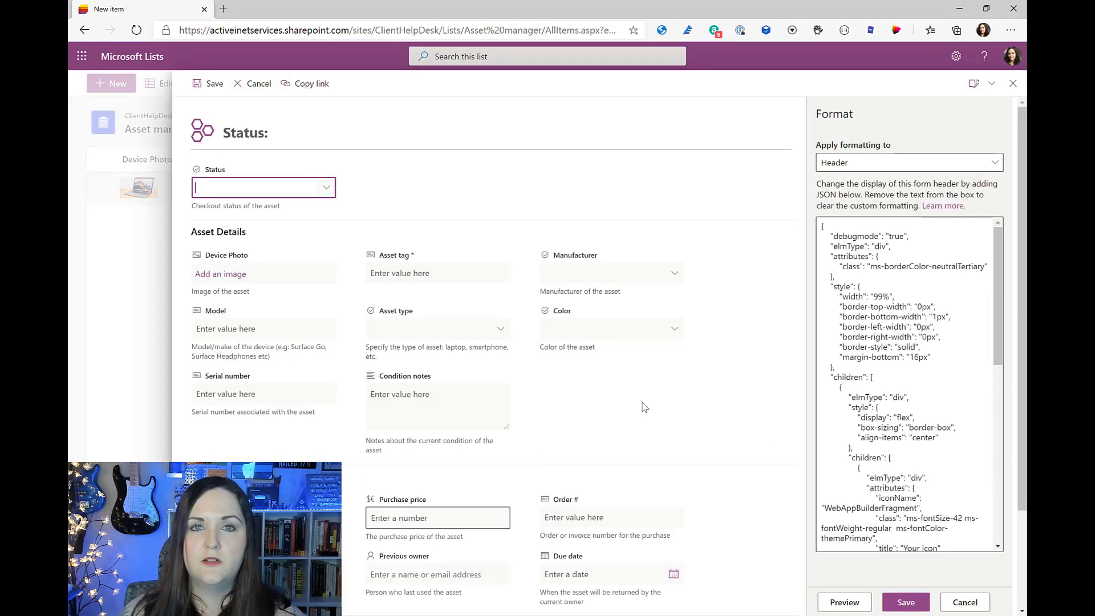
{"action": "left_click", "coordinate": [863, 161]}
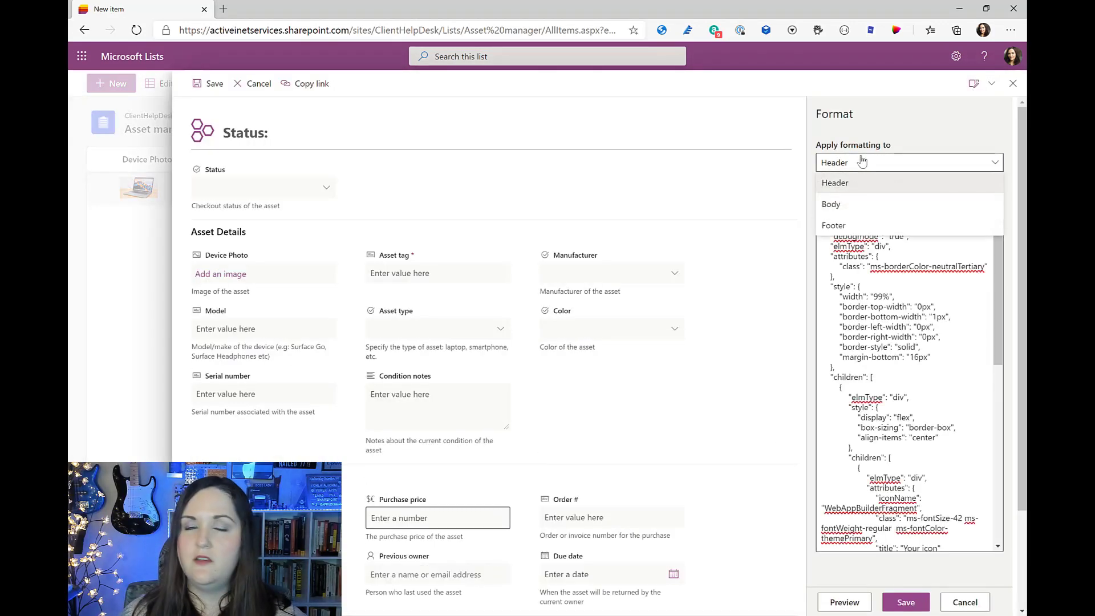
{"action": "left_click", "coordinate": [835, 418]}
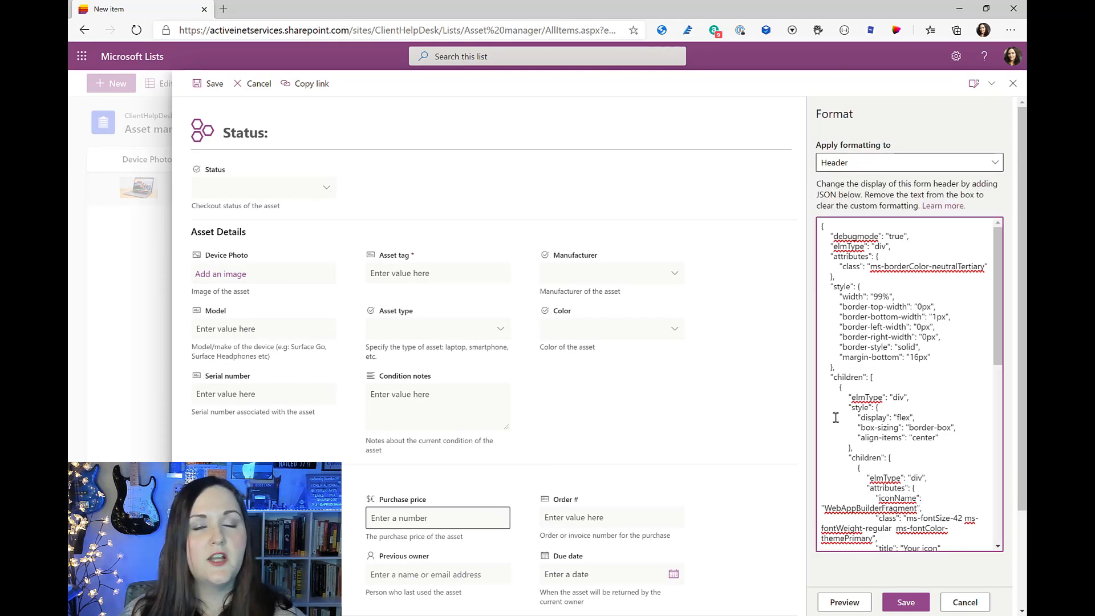
{"action": "key", "text": "ctrl+a"}
{"action": "key", "text": "ctrl+v"}
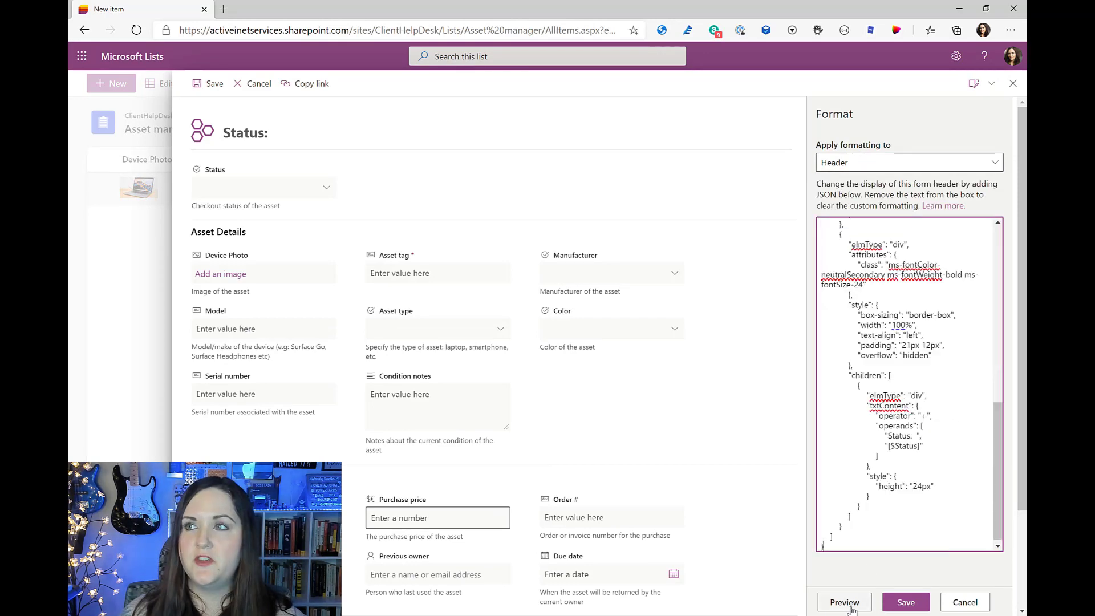
{"action": "left_click", "coordinate": [903, 602]}
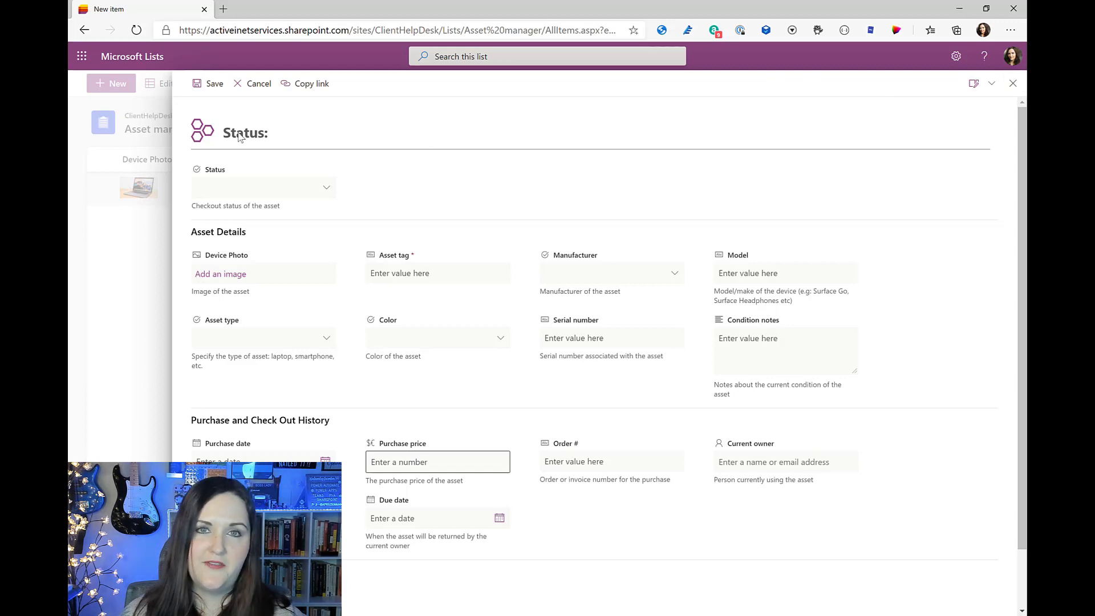
Close the new item form, open the Macbook Pro item for editing to check its header, and close it again
{"action": "left_click", "coordinate": [1013, 83]}
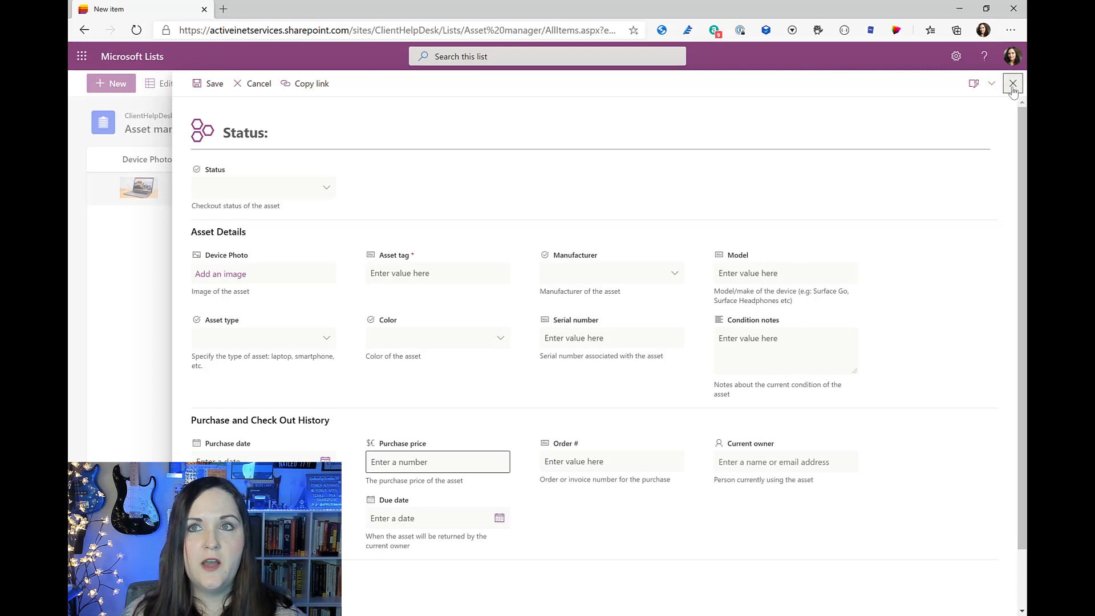
{"action": "left_click", "coordinate": [1014, 83]}
{"action": "left_click", "coordinate": [101, 188]}
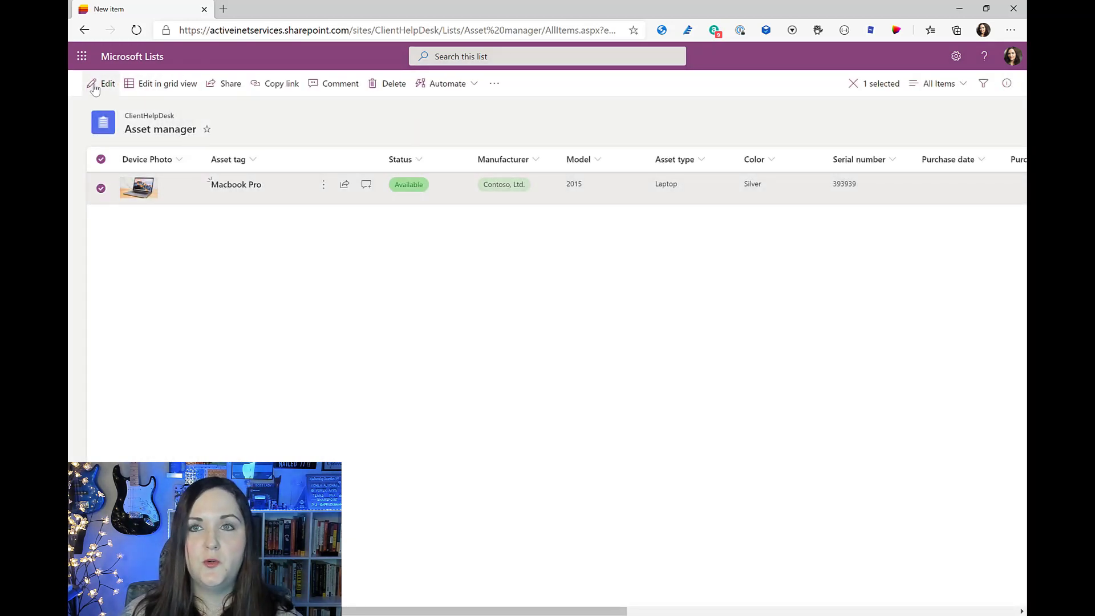
{"action": "left_click", "coordinate": [95, 86]}
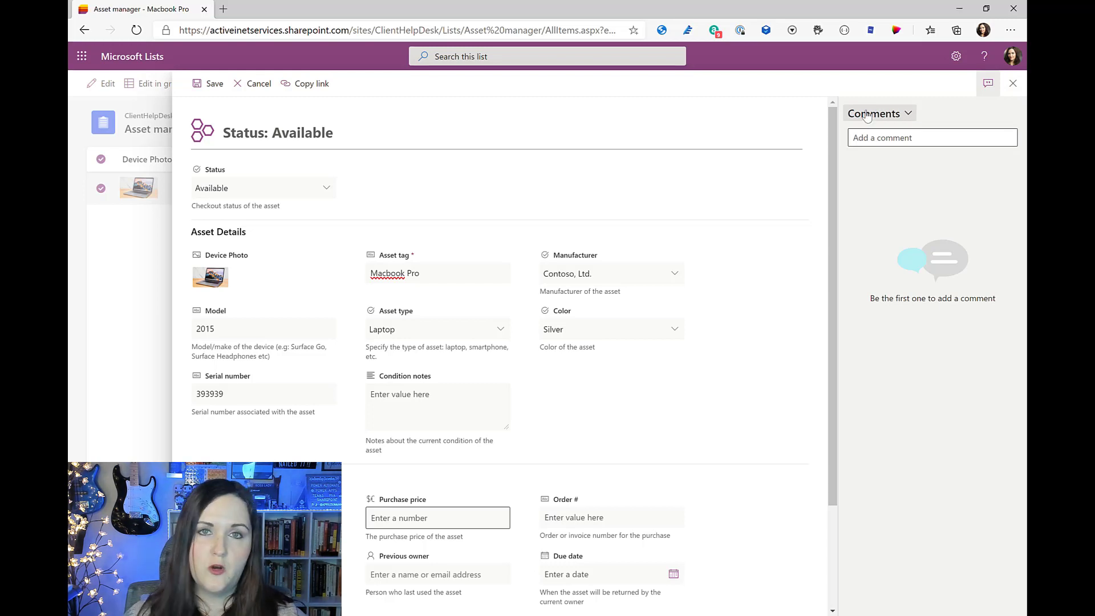
{"action": "left_click", "coordinate": [1013, 83]}
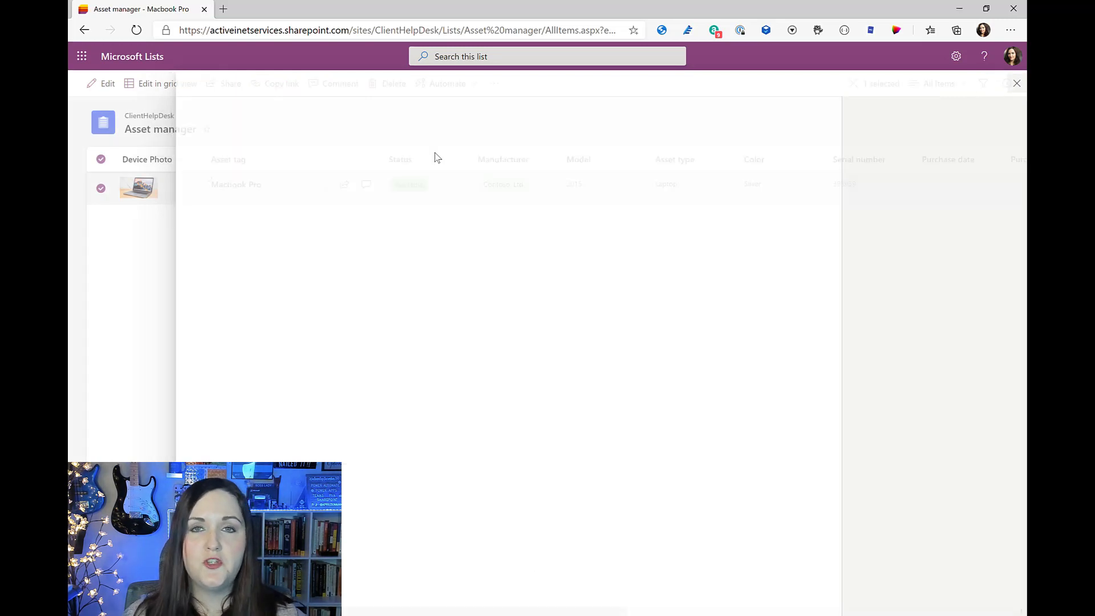
{"action": "left_click", "coordinate": [101, 189]}
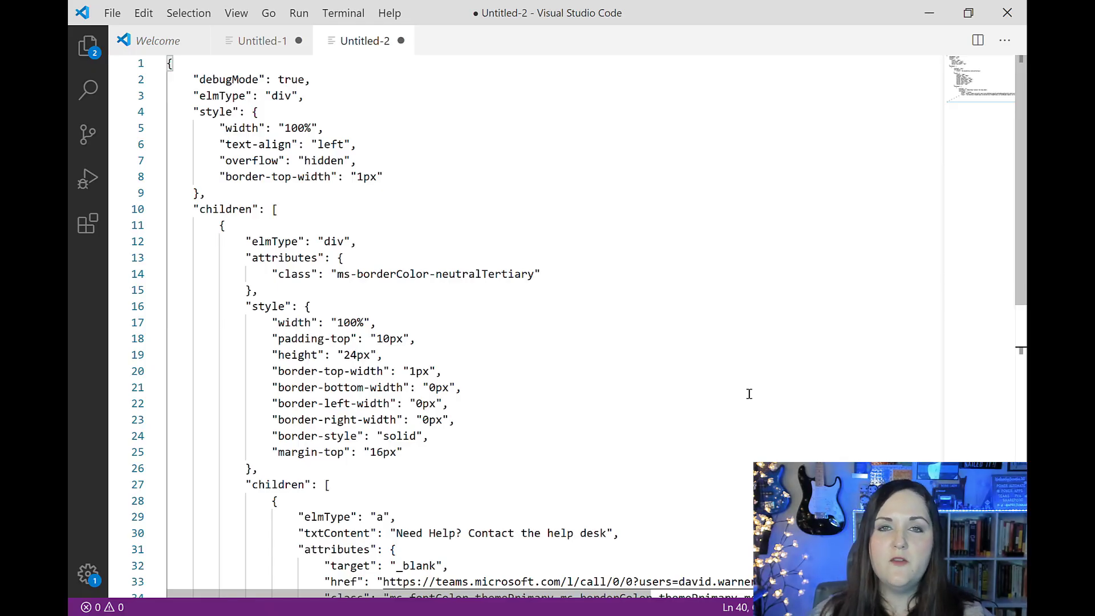
Examine the footer JSON in Untitled-2 in Visual Studio Code, including the help desk link's text, target and Teams call address
{"action": "scroll", "coordinate": [747, 387], "scroll_direction": "down", "scroll_amount": 5}
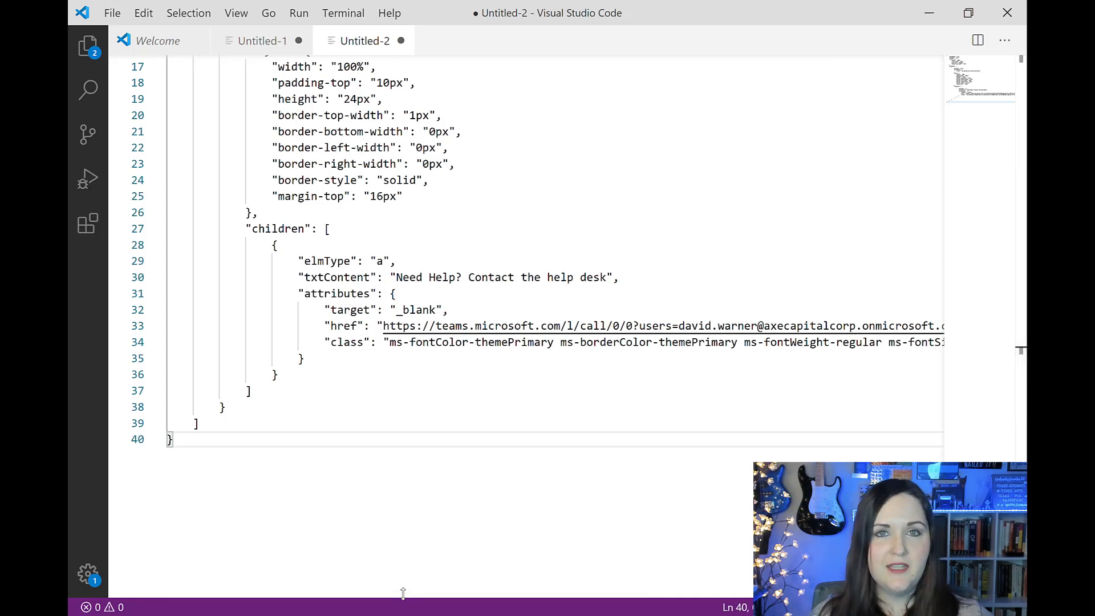
{"action": "left_click_drag", "start_coordinate": [396, 590], "coordinate": [444, 598]}
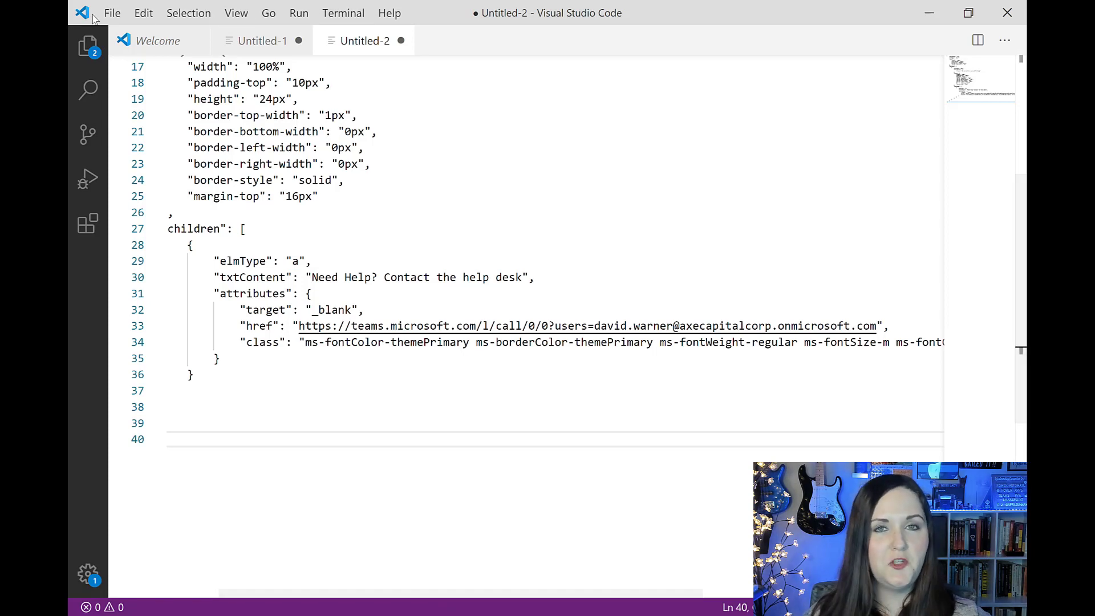
{"action": "left_click", "coordinate": [109, 13]}
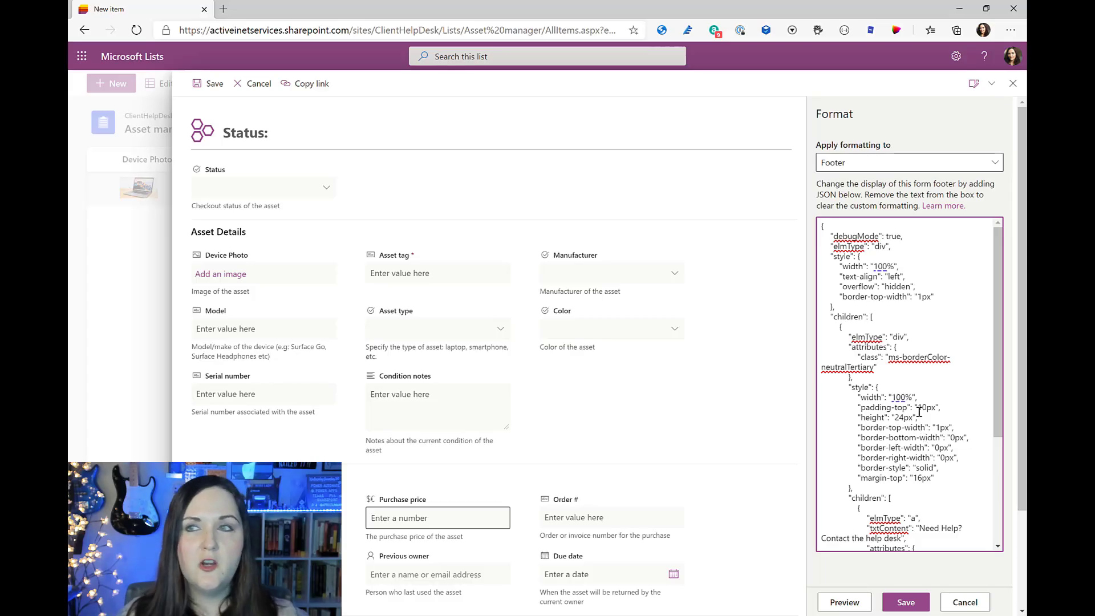
Save the Footer formatting JSON containing the "Need Help? Contact the help desk" link to the form layout in Microsoft Lists
{"action": "scroll", "coordinate": [346, 405], "scroll_direction": "down", "scroll_amount": 1}
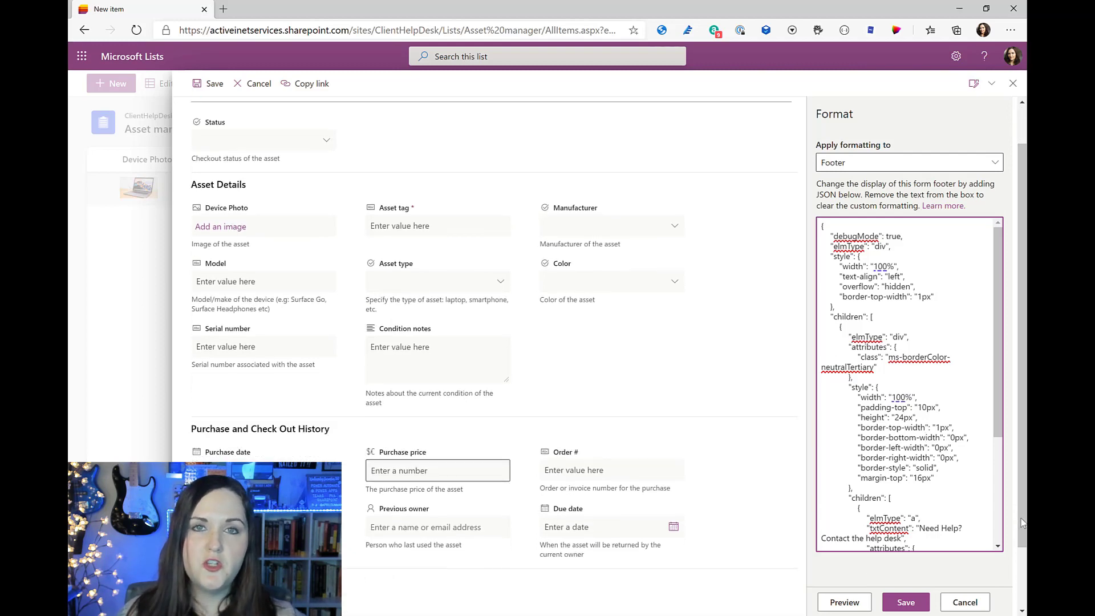
{"action": "scroll", "coordinate": [941, 542], "scroll_direction": "down", "scroll_amount": 5}
{"action": "left_click", "coordinate": [906, 602]}
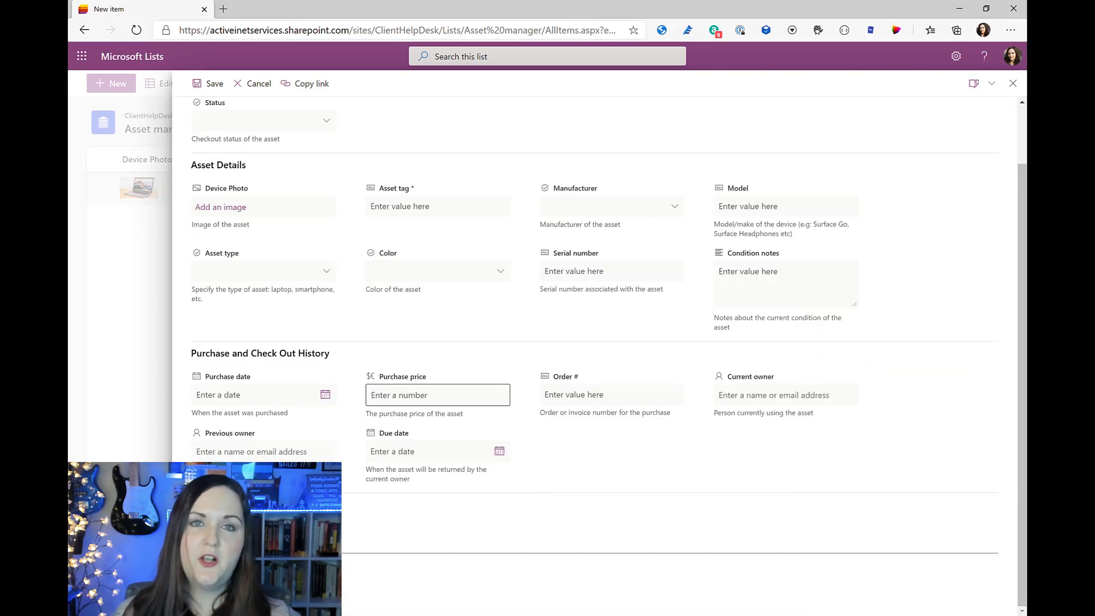
Test the footer's help desk link, declining to open the Teams desktop app and continuing in the Teams web app instead
{"action": "left_click", "coordinate": [229, 542]}
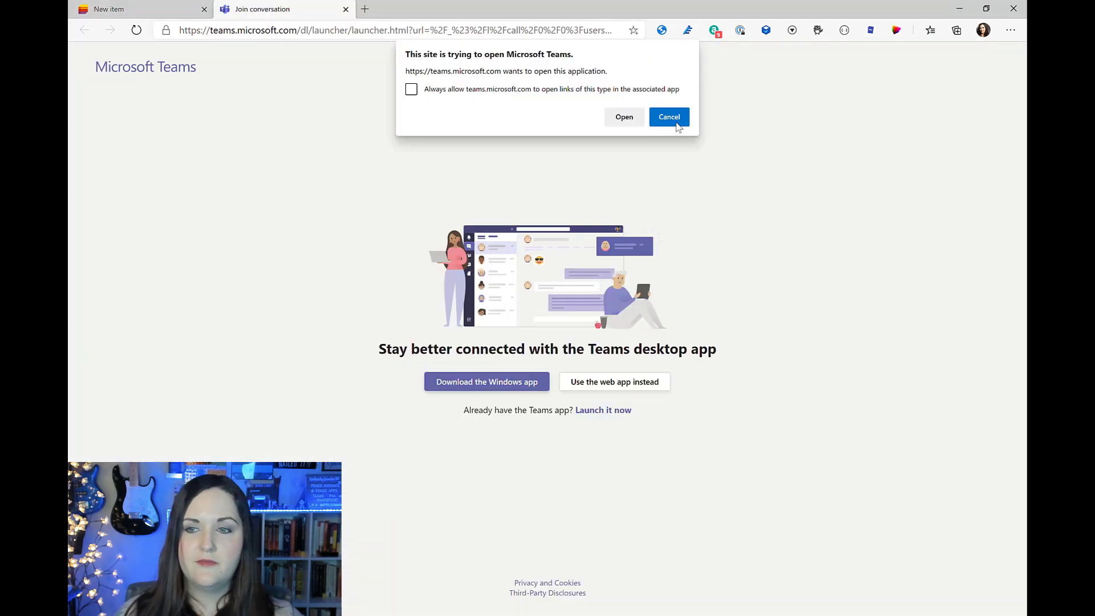
{"action": "key", "text": "Escape"}
{"action": "left_click", "coordinate": [632, 382]}
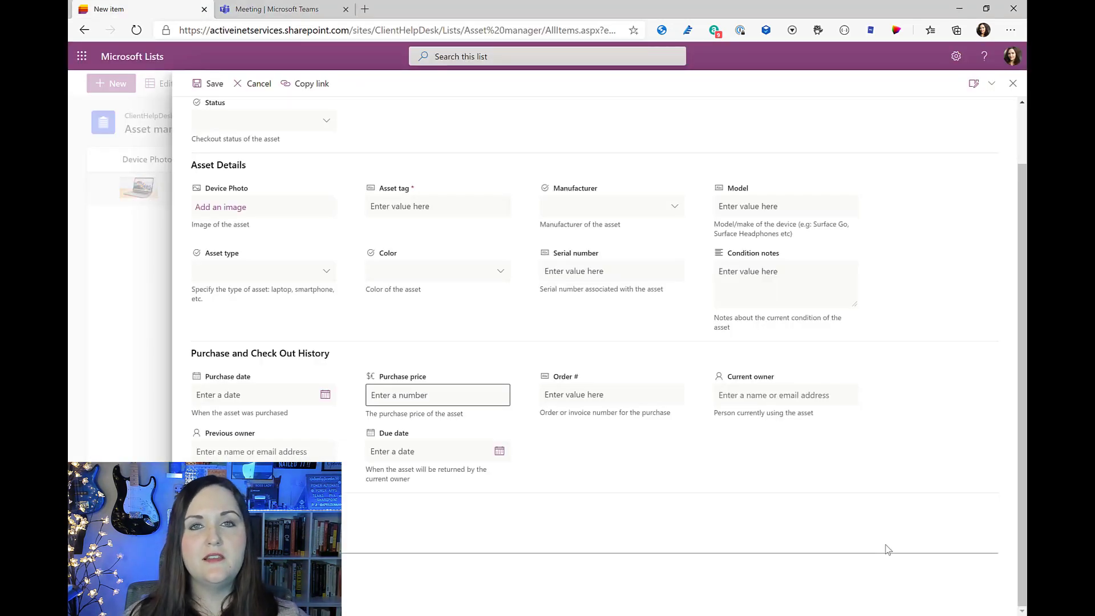
Examine the body JSON in Untitled-3 in Visual Studio Code, including the sections, their display names and the fields listed in each
{"action": "left_click", "coordinate": [974, 83]}
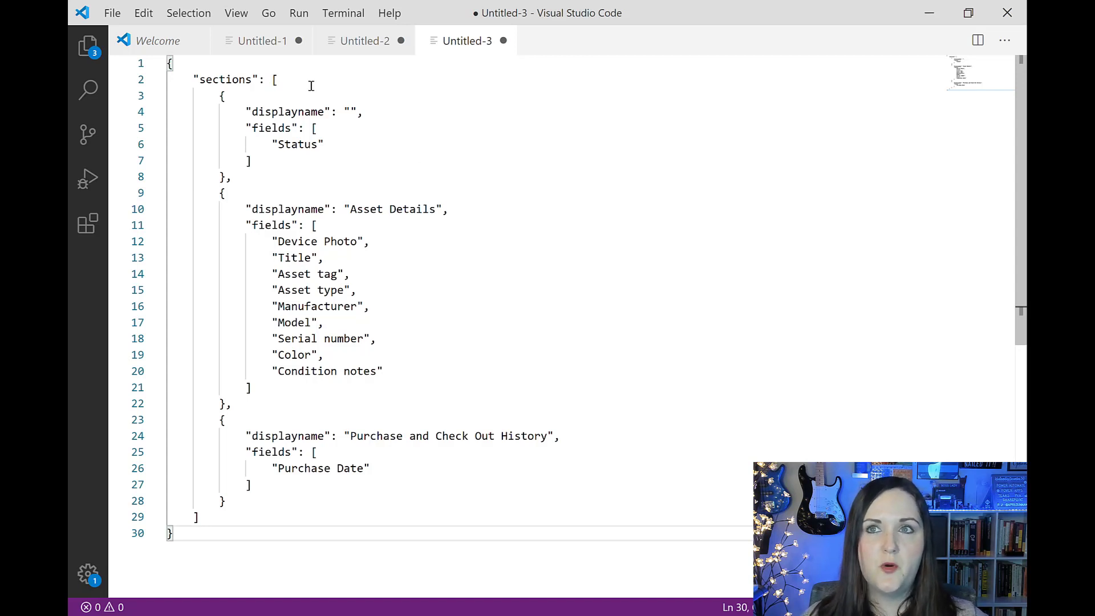
{"action": "left_click", "coordinate": [370, 123]}
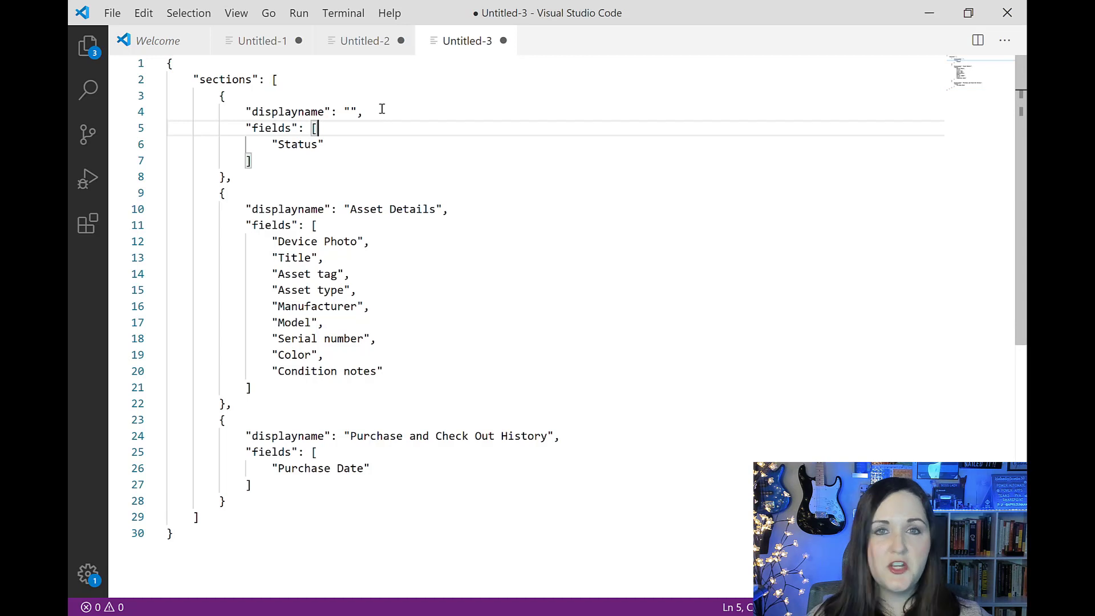
{"action": "left_click", "coordinate": [382, 109]}
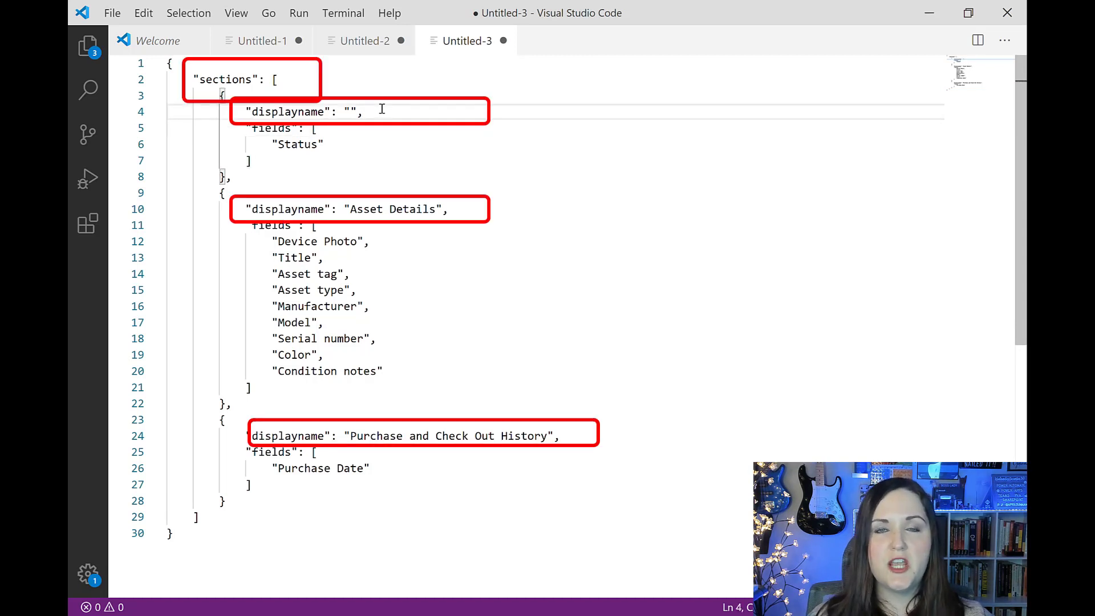
{"action": "left_click", "coordinate": [351, 130]}
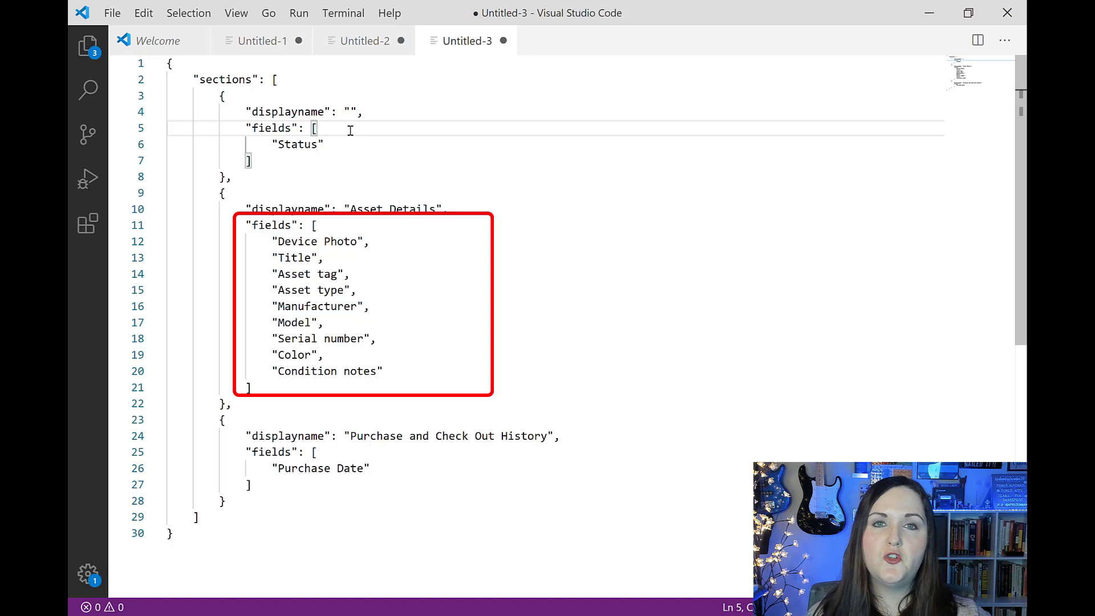
{"action": "left_click", "coordinate": [530, 215]}
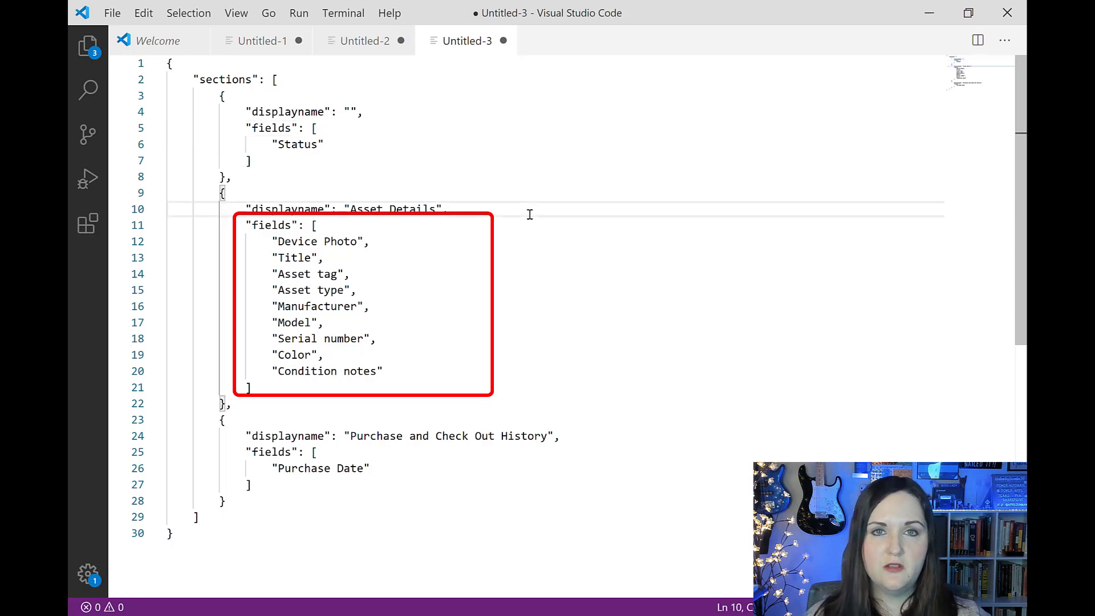
{"action": "left_click", "coordinate": [395, 245]}
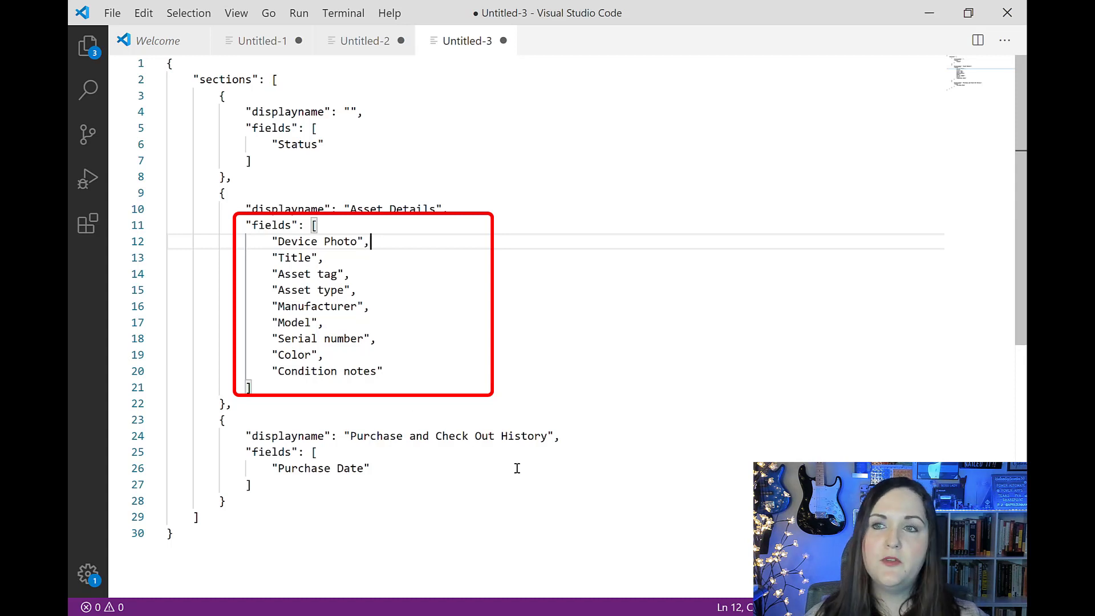
{"action": "left_click", "coordinate": [394, 471]}
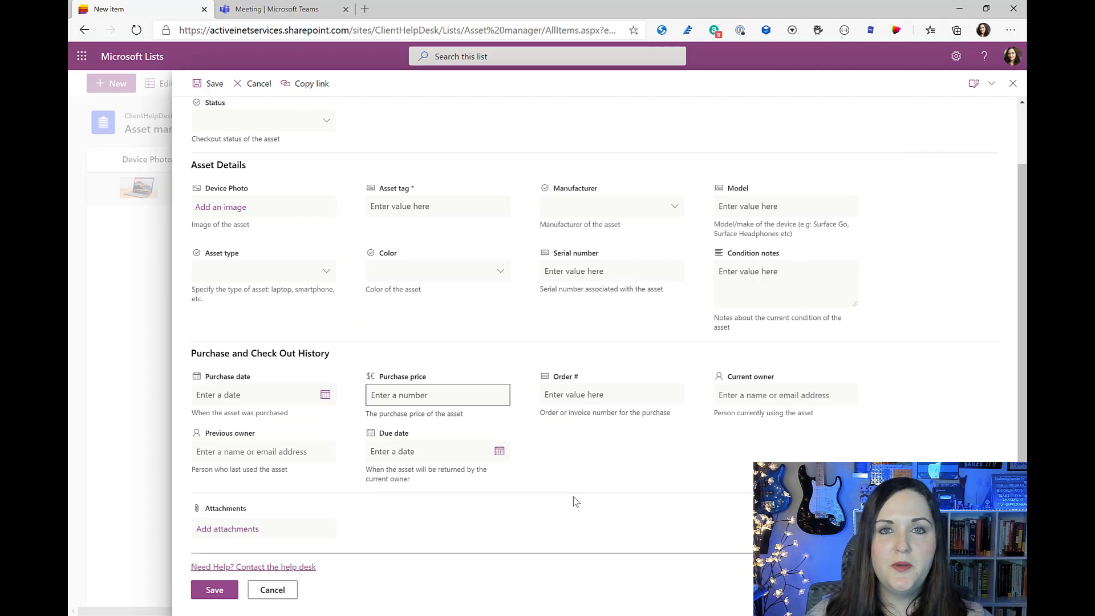
Set the new item's Status to In repair in Microsoft Lists and review the form's header, sections and footer
{"action": "scroll", "coordinate": [342, 187], "scroll_direction": "up", "scroll_amount": 2}
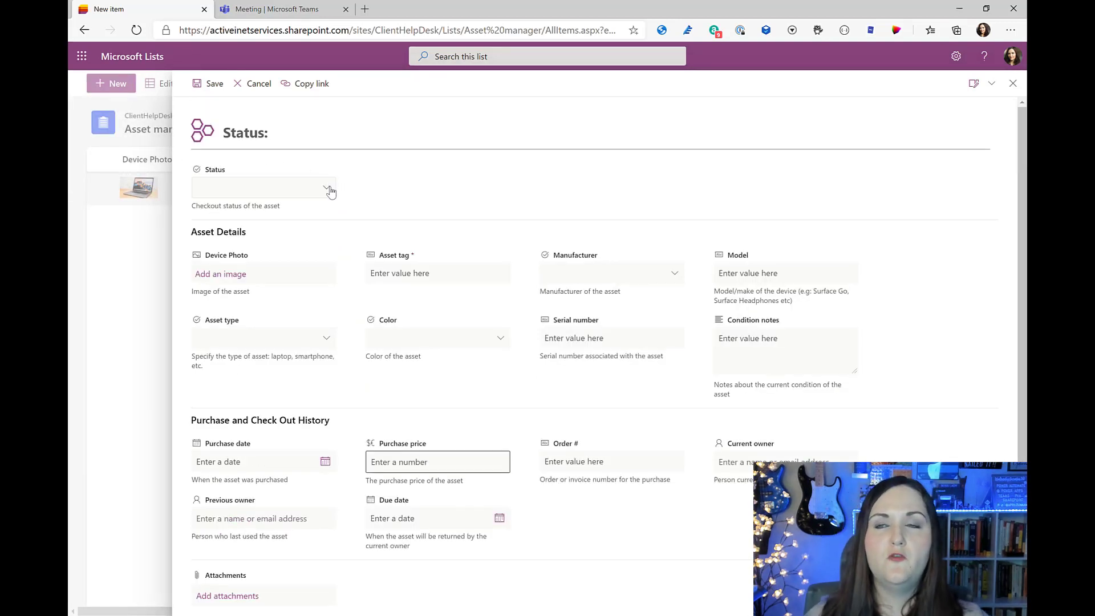
{"action": "left_click", "coordinate": [330, 190]}
{"action": "left_click", "coordinate": [326, 188]}
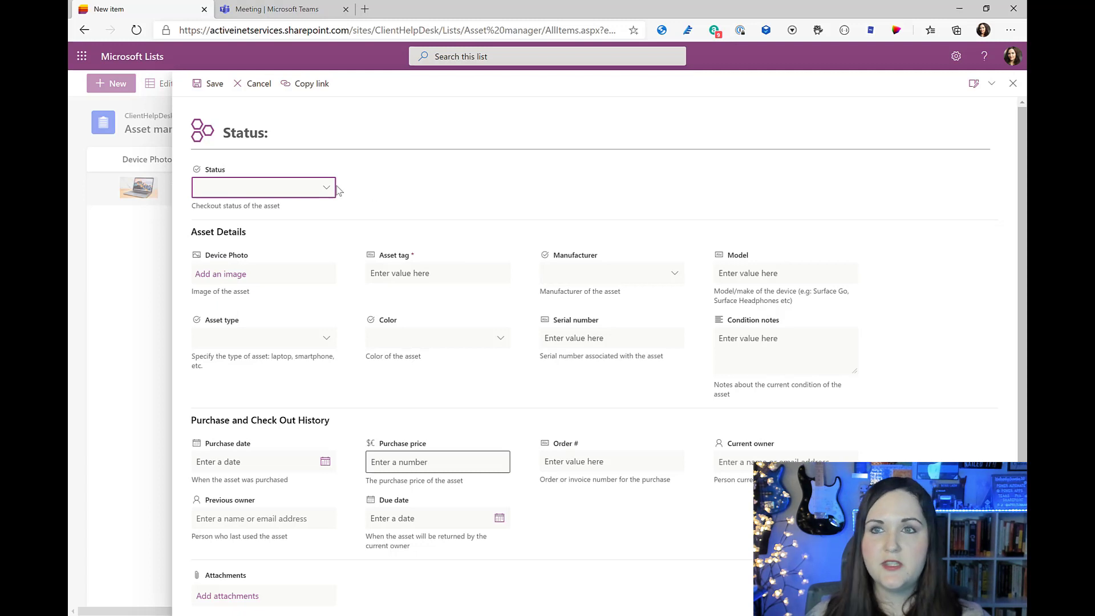
{"action": "left_click", "coordinate": [331, 189]}
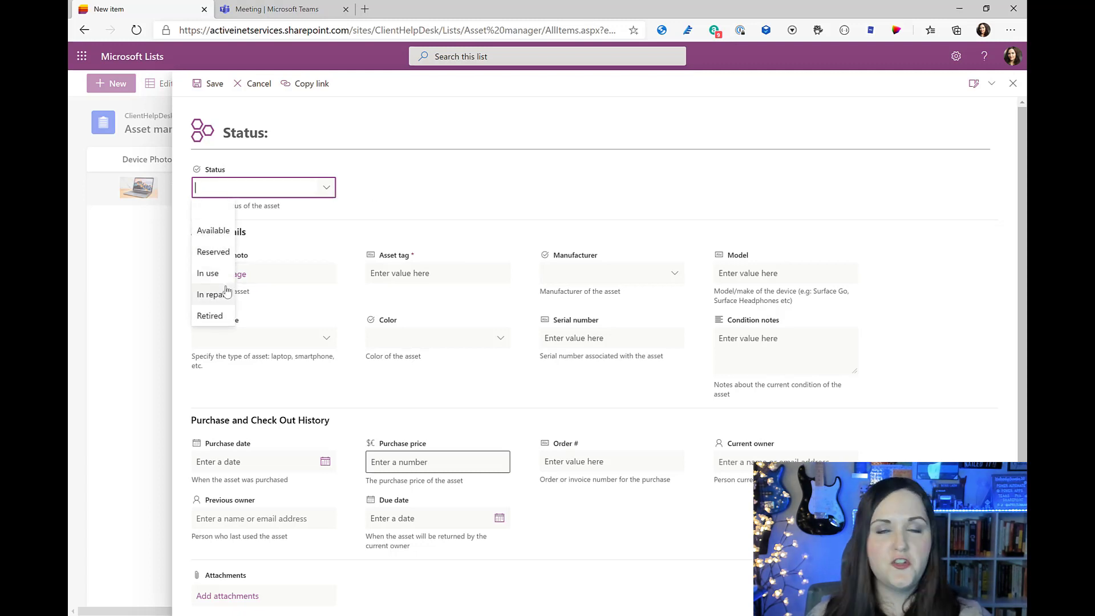
{"action": "left_click", "coordinate": [226, 293]}
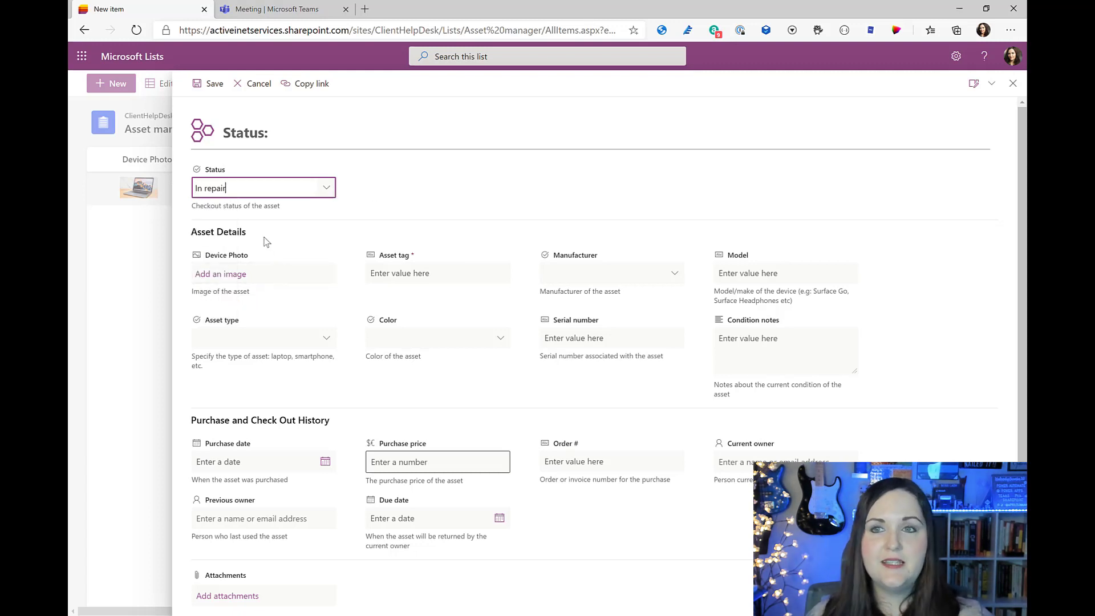
{"action": "left_click", "coordinate": [197, 235]}
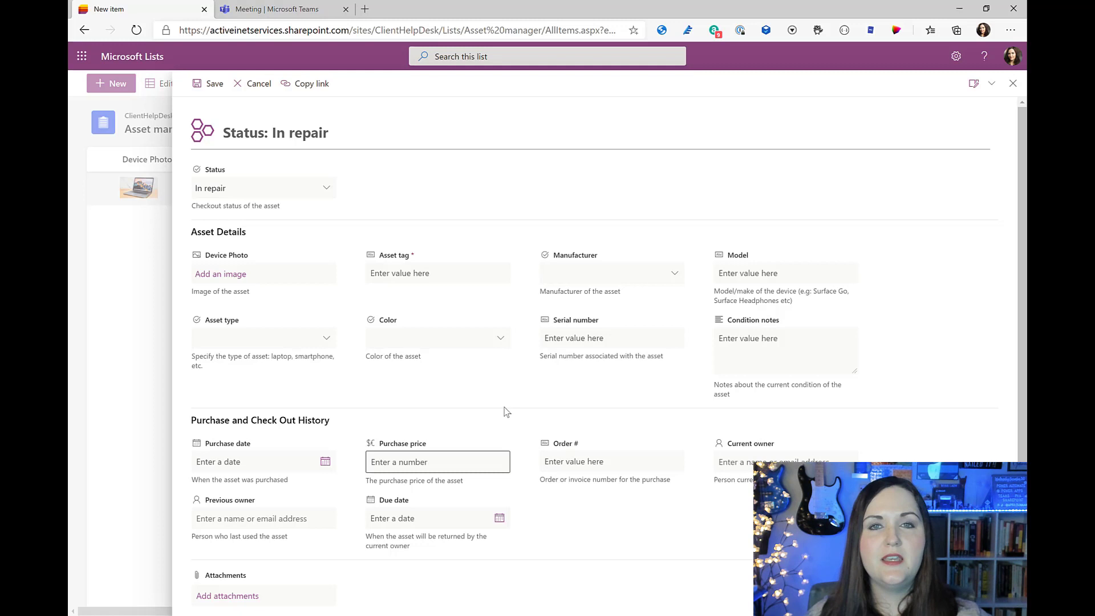
{"action": "scroll", "coordinate": [489, 447], "scroll_direction": "down", "scroll_amount": 2}
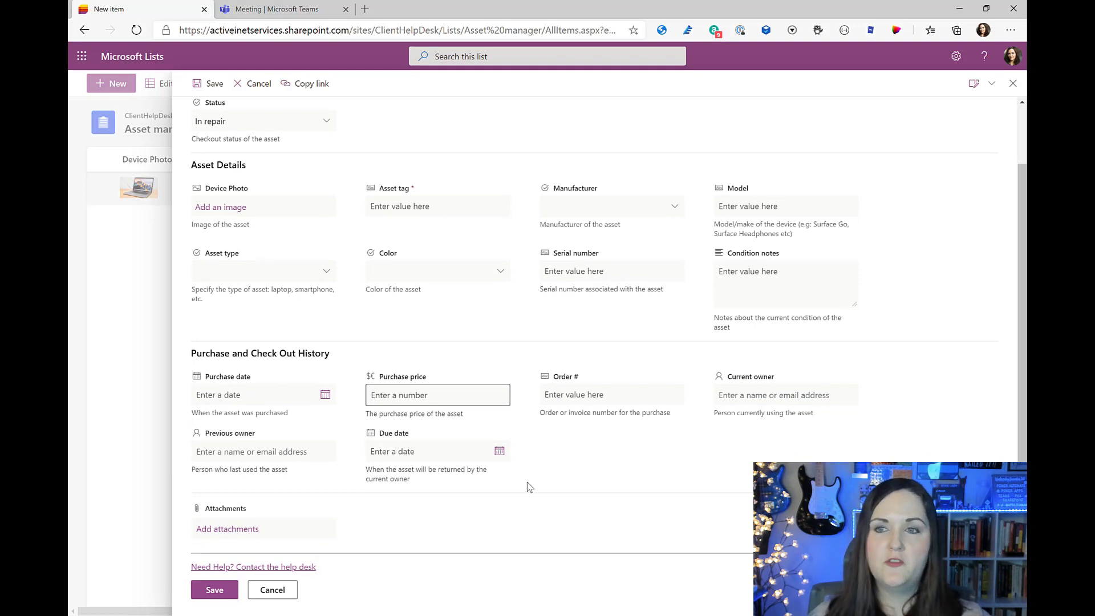
{"action": "scroll", "coordinate": [502, 514], "scroll_direction": "up", "scroll_amount": 2}
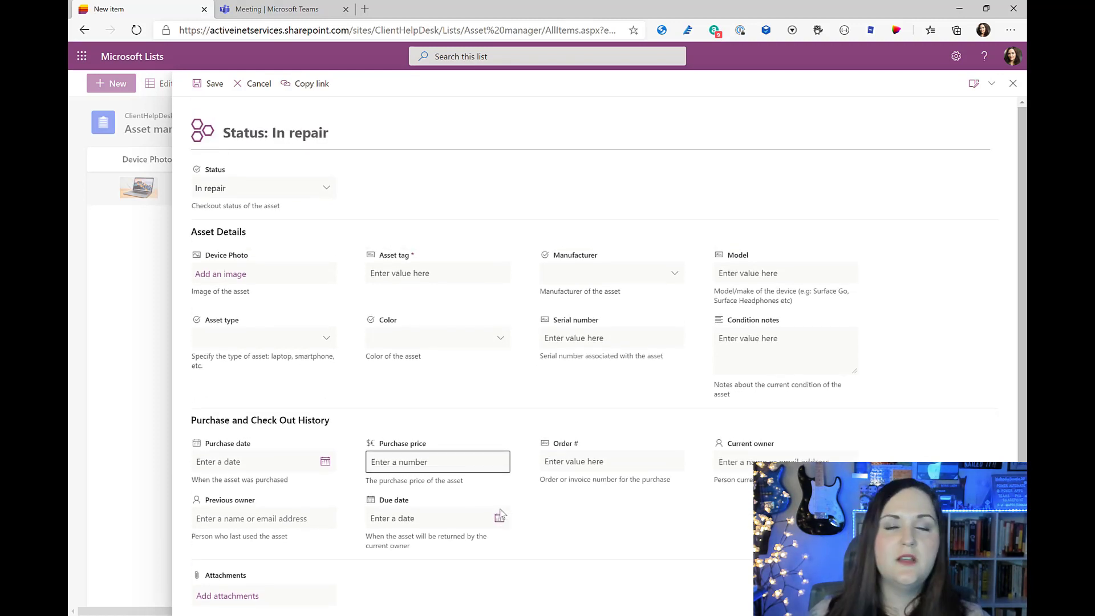